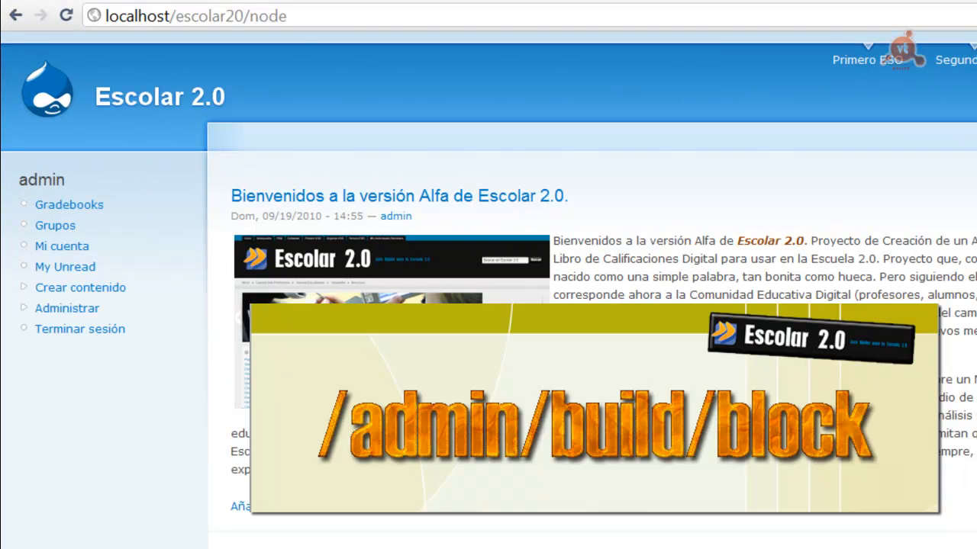
Go to Administrar > Construcción del sitio > Bloques
click(64, 310)
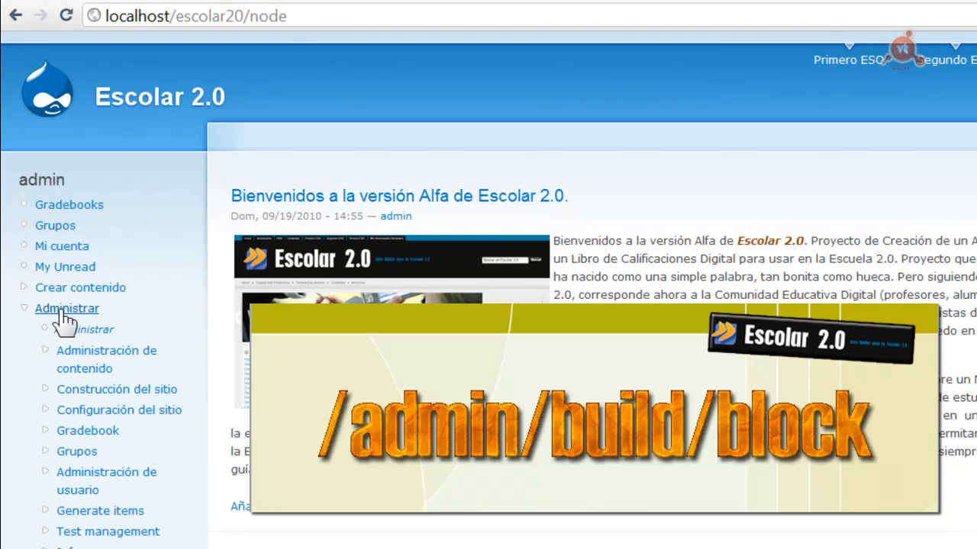
click(112, 389)
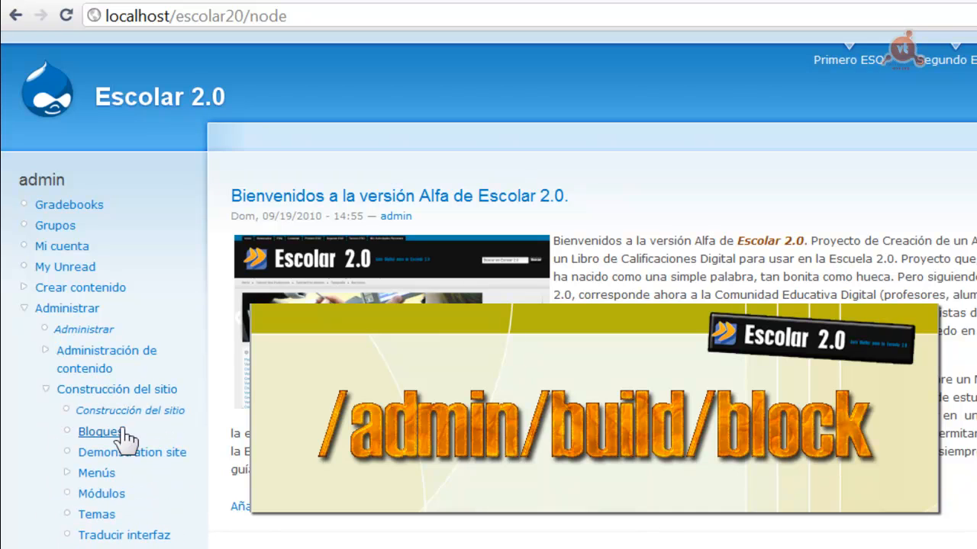
click(99, 432)
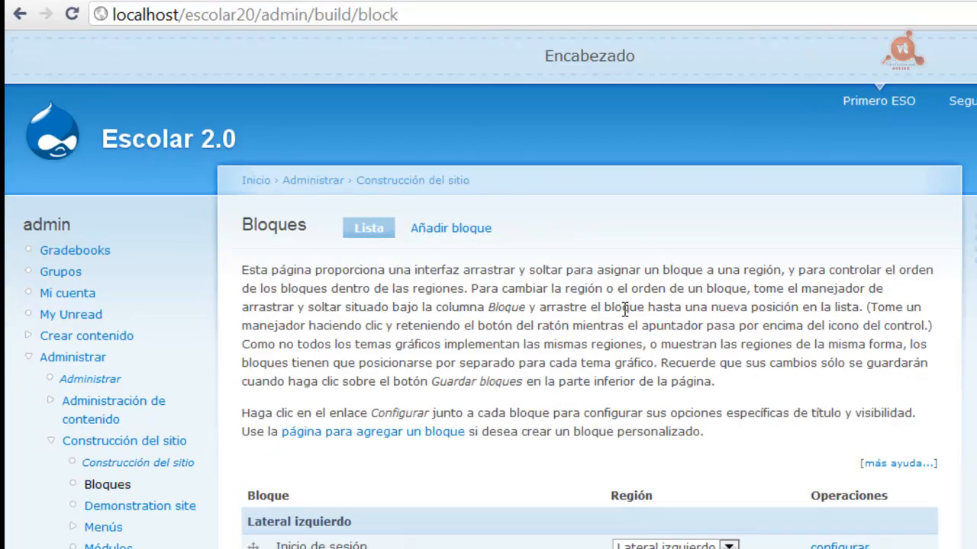
scroll(489, 343, down, 10)
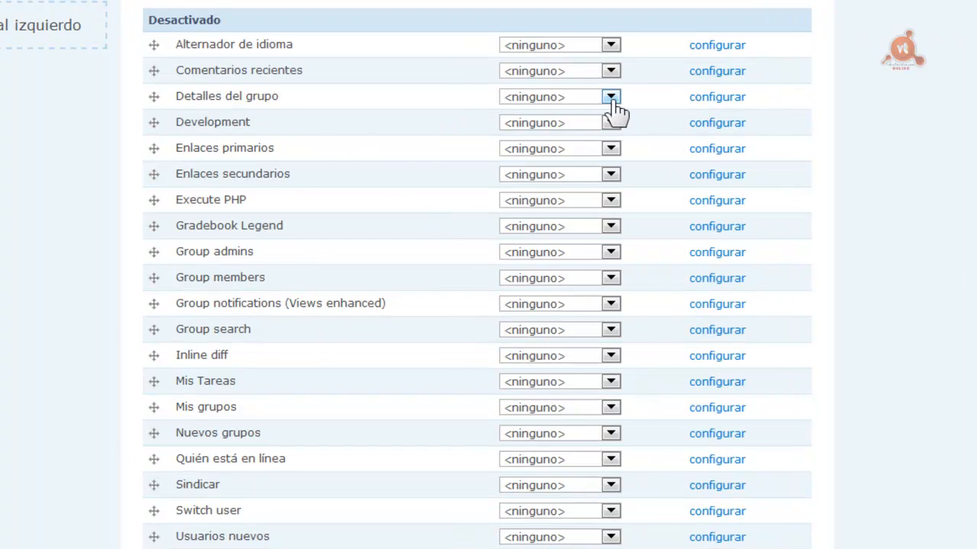
Set Detalles del grupo, Group admins and Group members to the Lateral derecho region
click(561, 101)
click(561, 126)
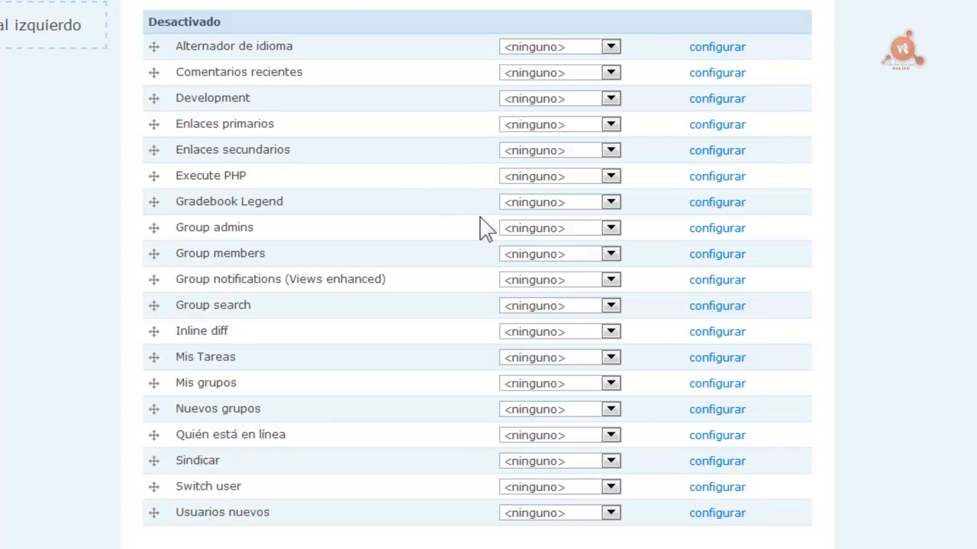
click(611, 228)
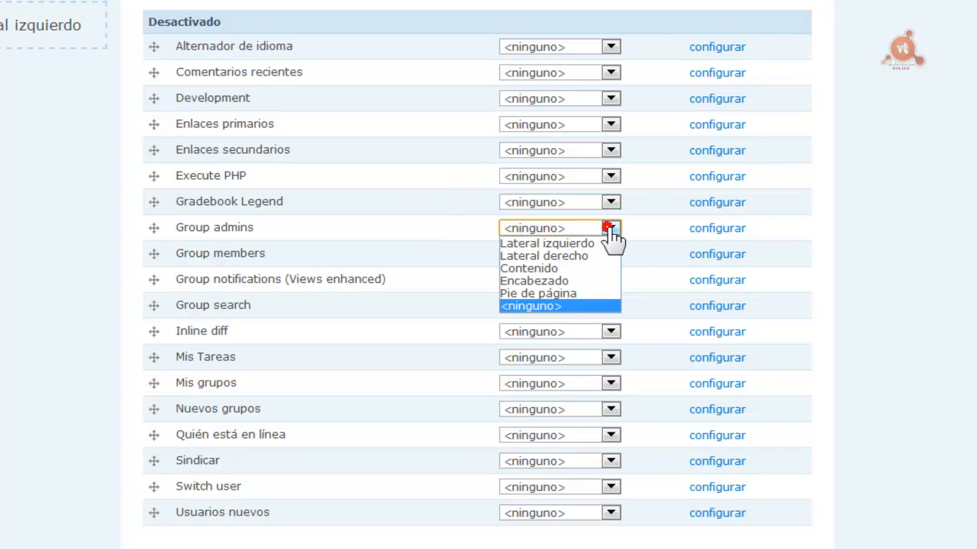
click(551, 256)
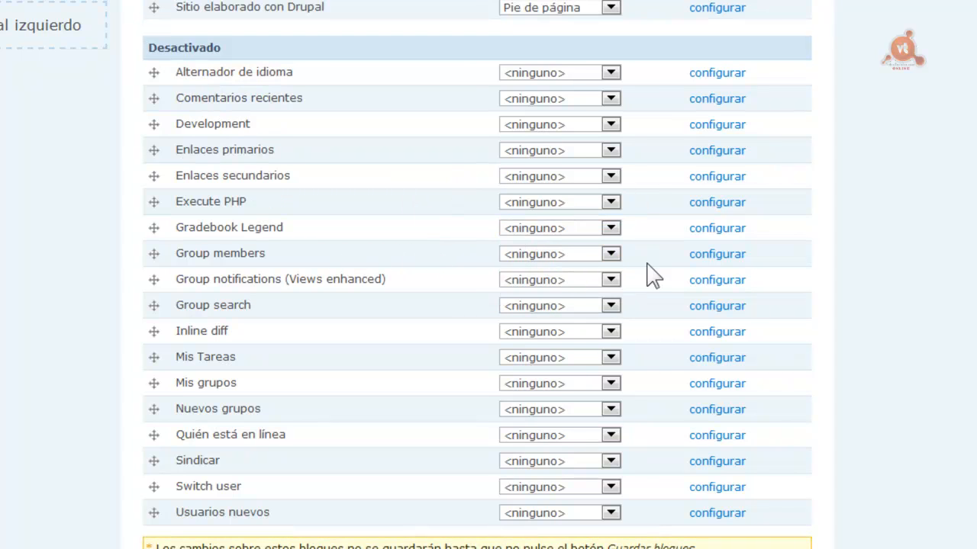
click(609, 253)
click(535, 281)
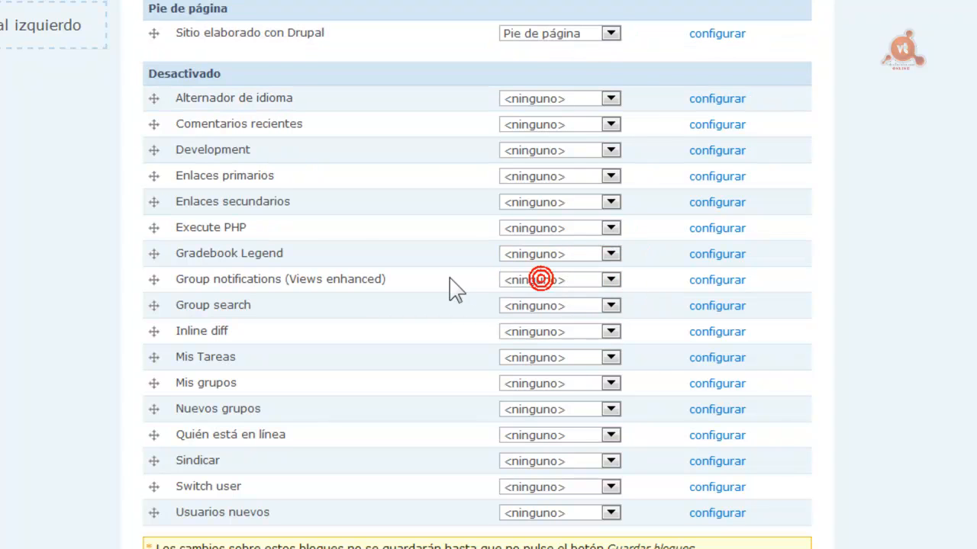
Set Group notifications, Group search and Mis grupos to Lateral derecho, then save the blocks
click(611, 280)
click(538, 308)
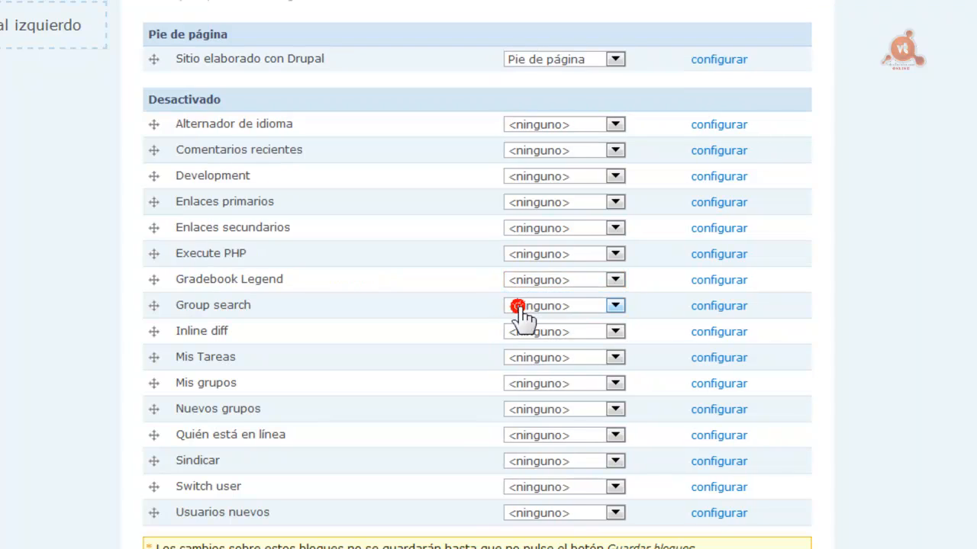
click(615, 307)
click(564, 336)
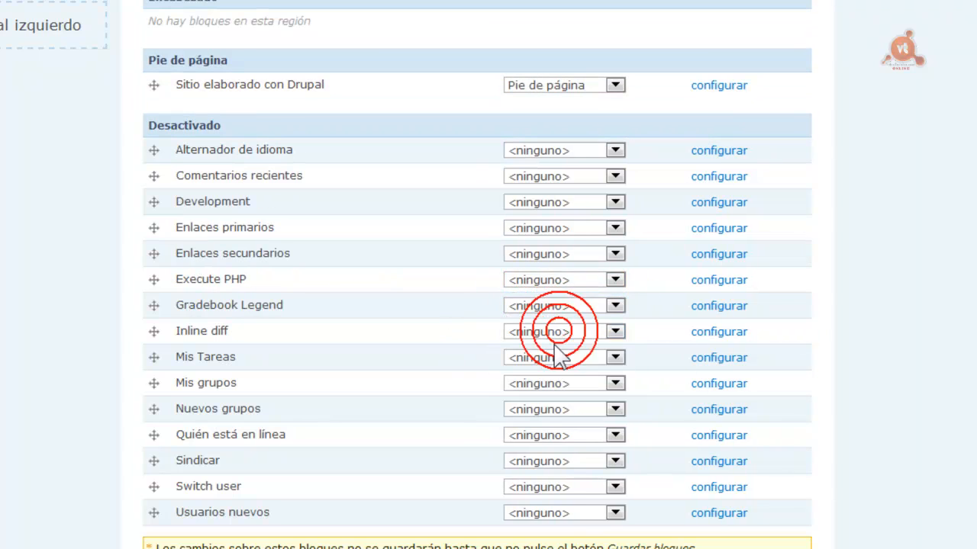
click(614, 383)
click(568, 412)
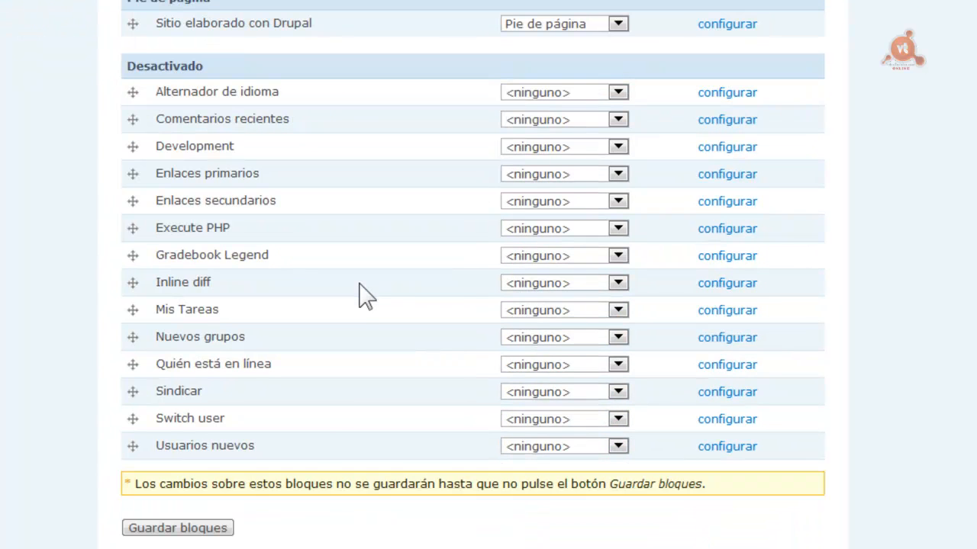
click(191, 527)
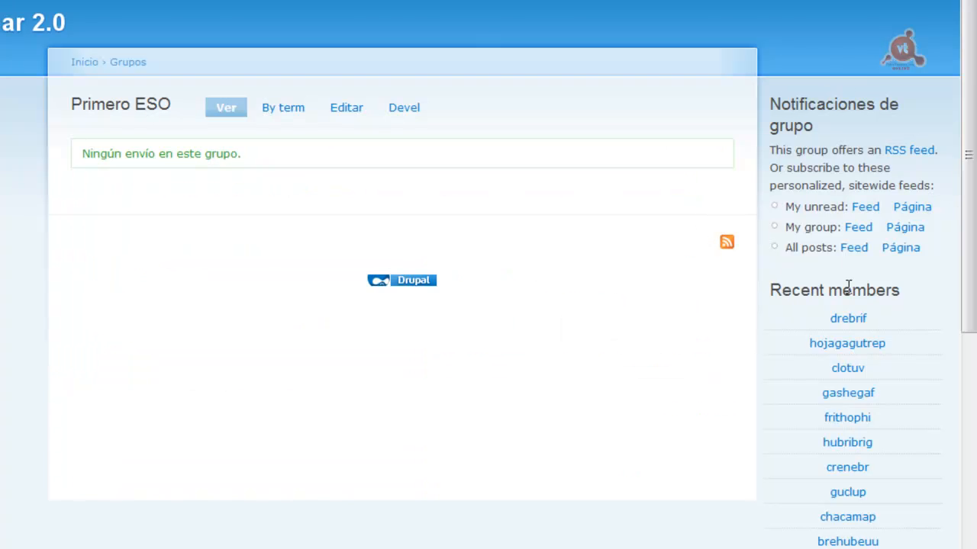
Scroll the Primero ESO group page to check the new right-sidebar blocks
click(975, 206)
drag(967, 238, 972, 176)
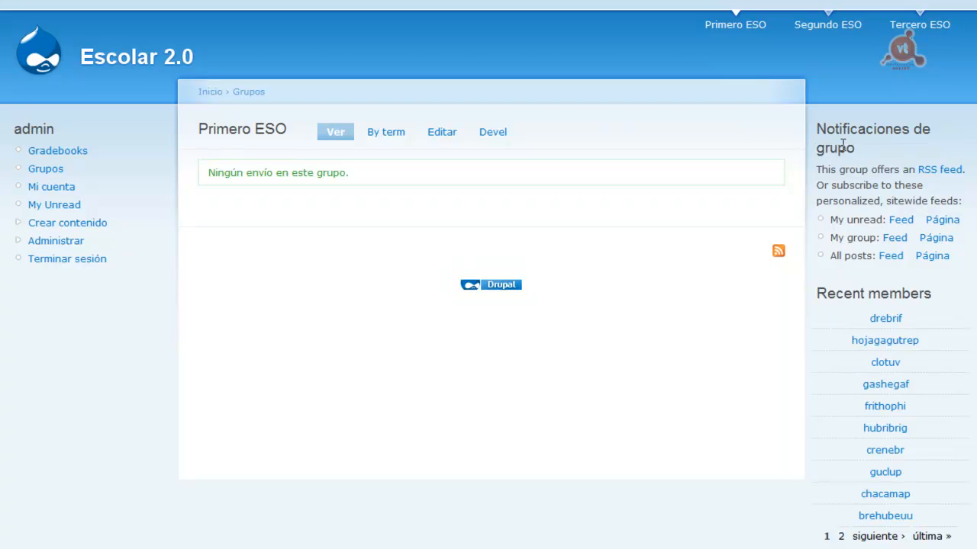
scroll(915, 305, down, 2)
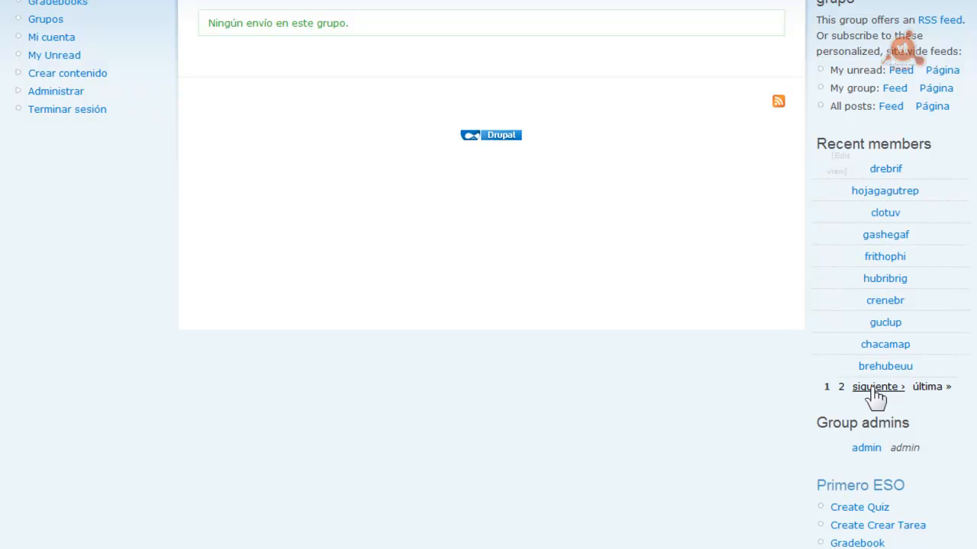
scroll(970, 331, down, 2)
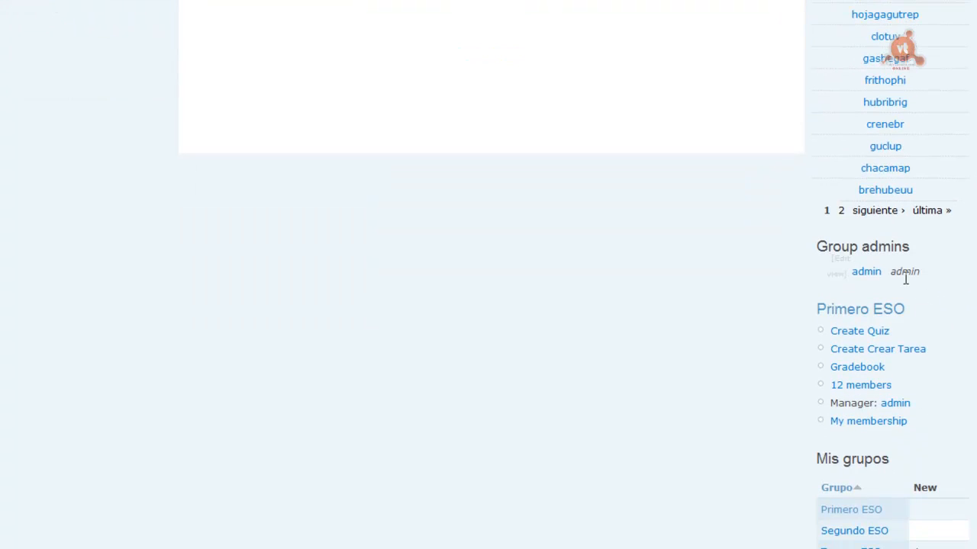
scroll(970, 279, down, 1)
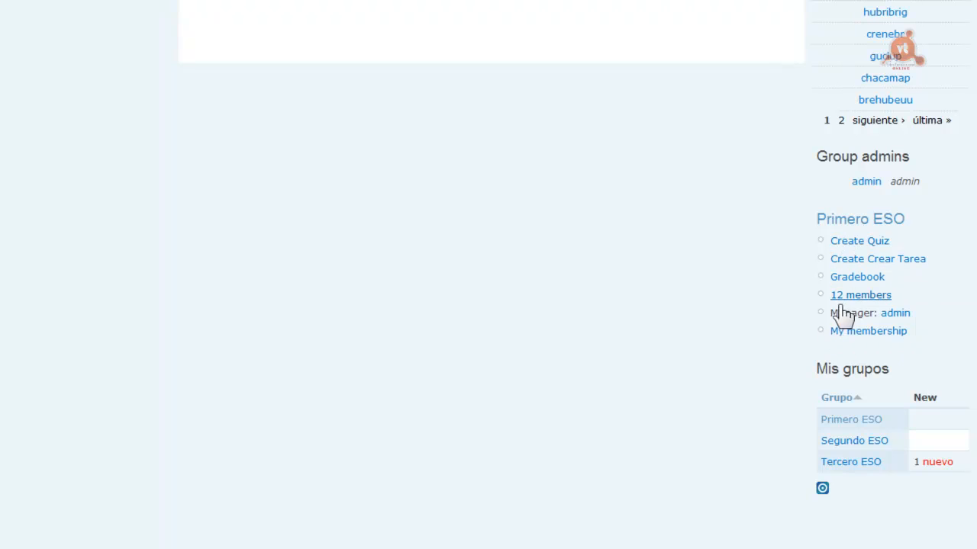
scroll(967, 272, up, 4)
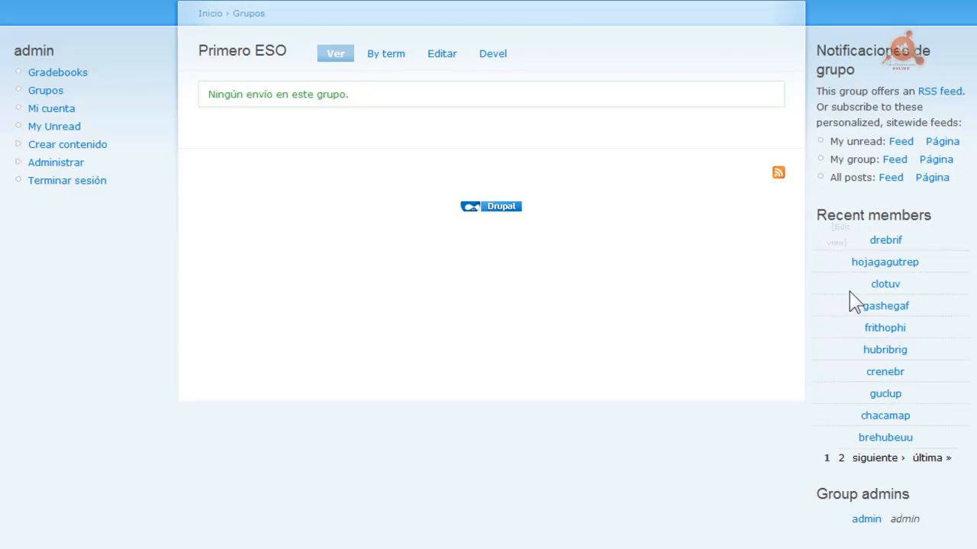
mouse_move(842, 242)
scroll(902, 50, down, 3)
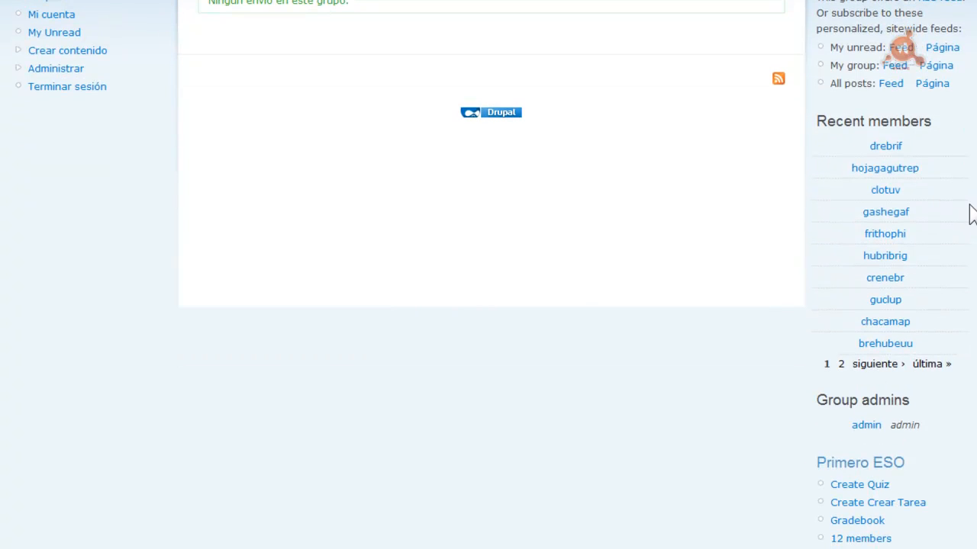
scroll(488, 275, down, 5)
scroll(489, 274, up, 8)
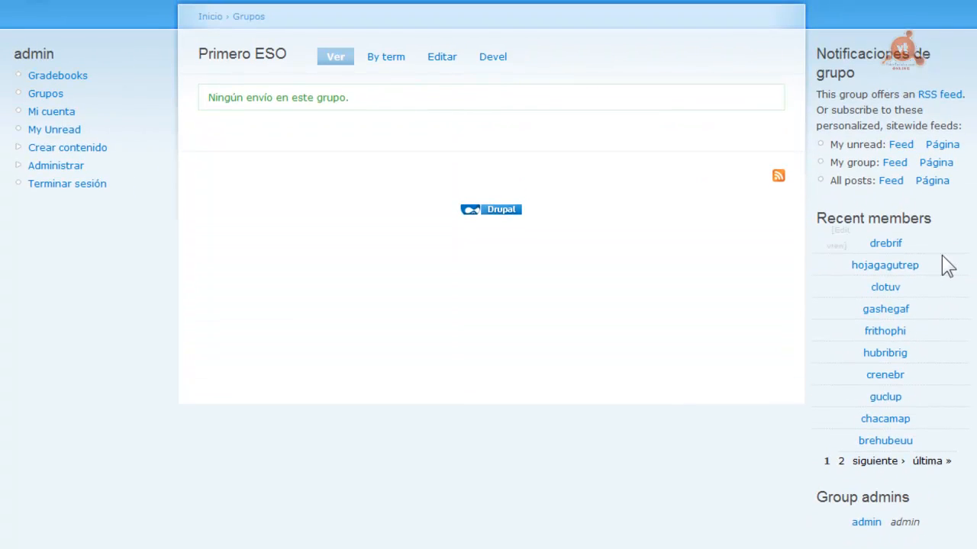
Leave full-screen mode with F11 and review the group page again
key(F11)
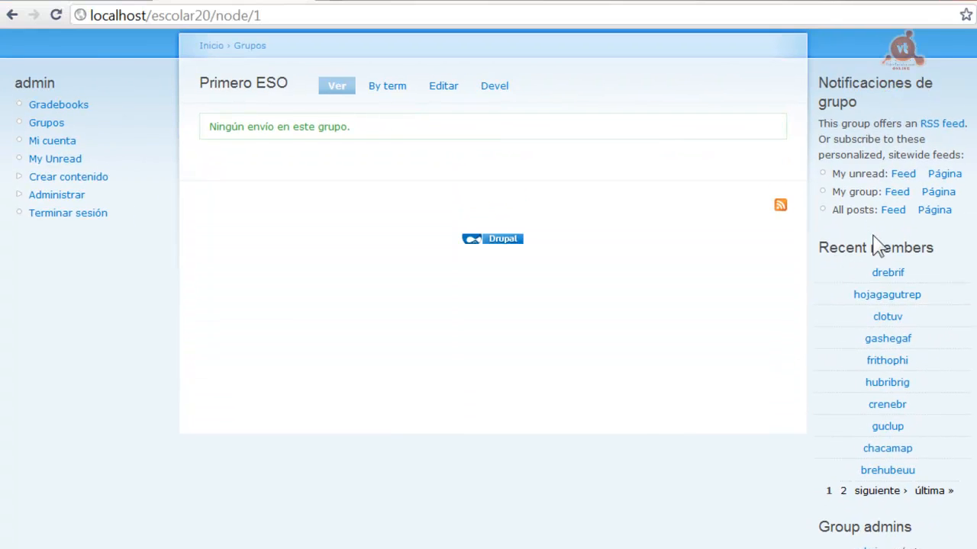
drag(976, 167, 976, 195)
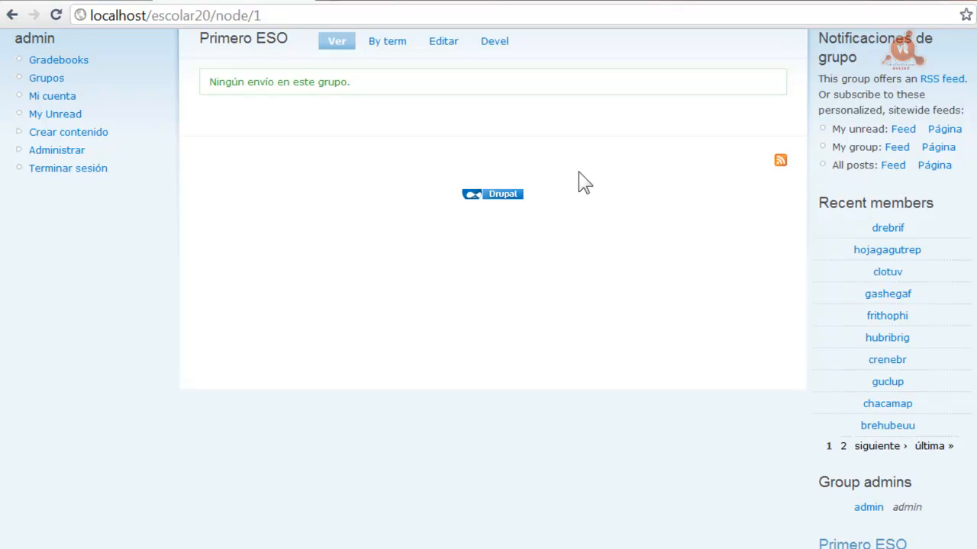
scroll(489, 290, up, 3)
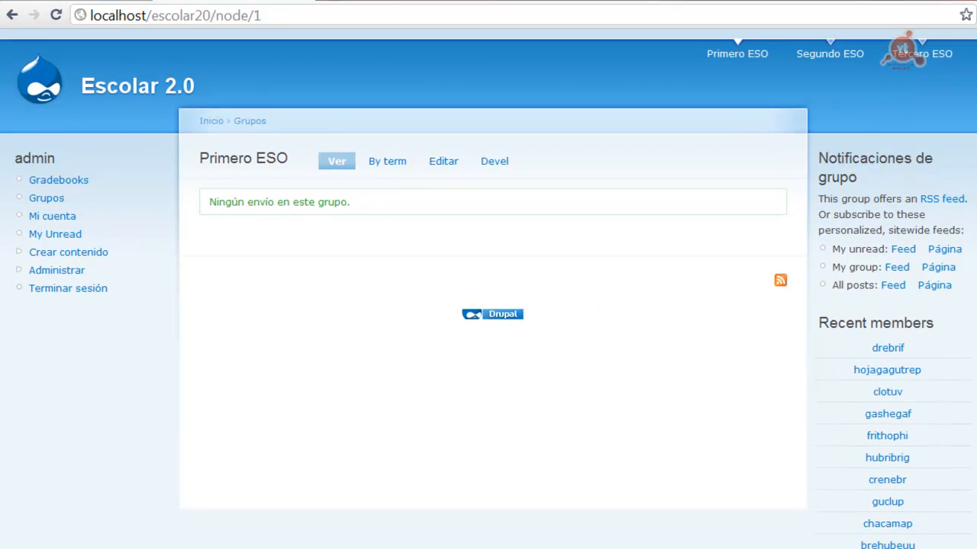
scroll(801, 218, down, 1)
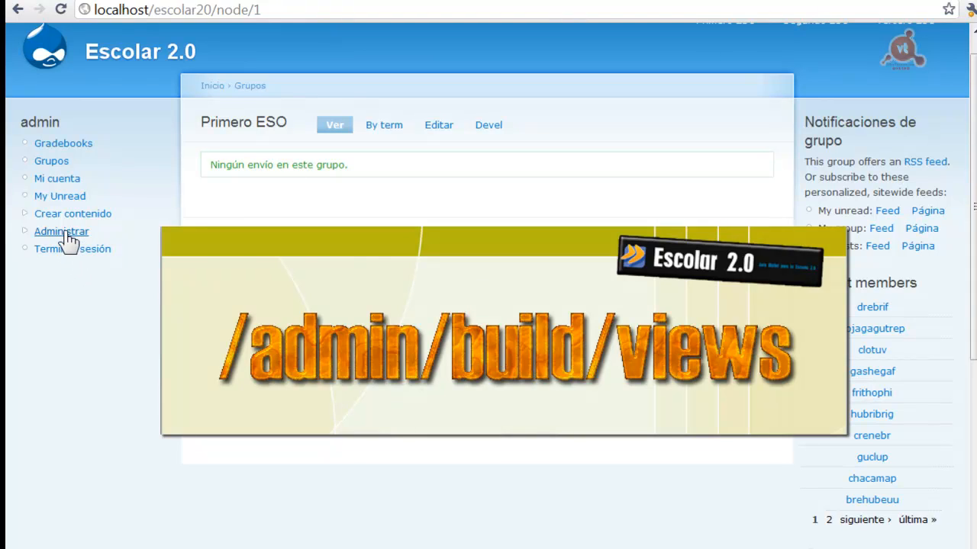
click(65, 233)
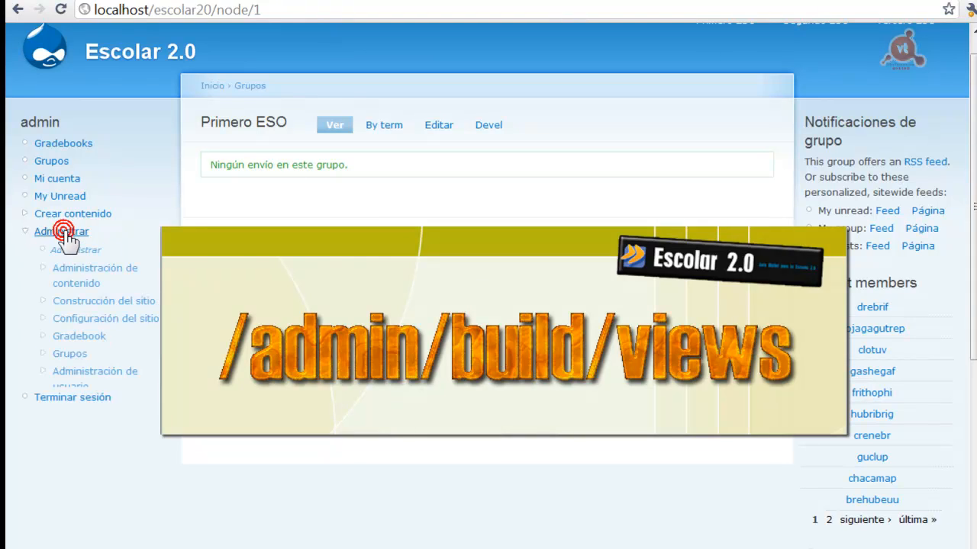
click(97, 300)
click(80, 442)
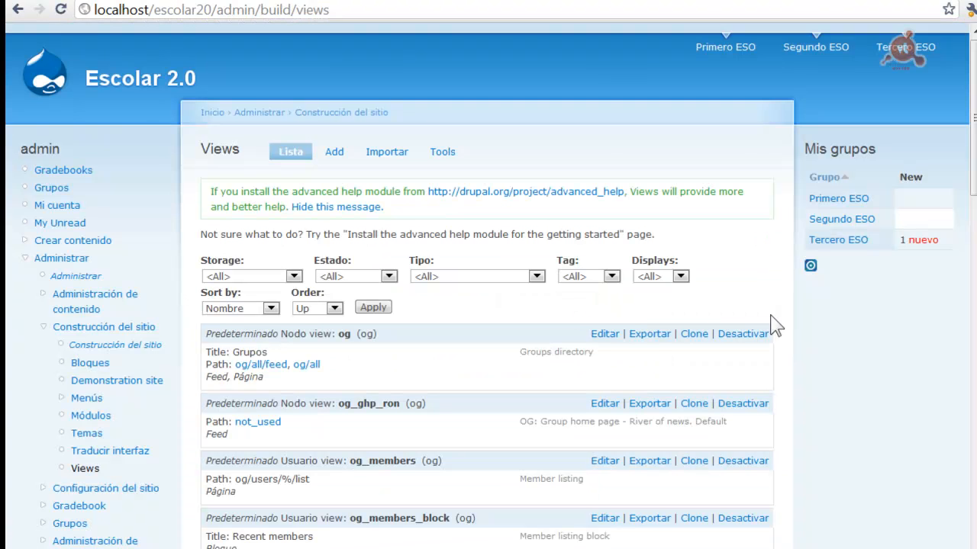
scroll(767, 279, down, 3)
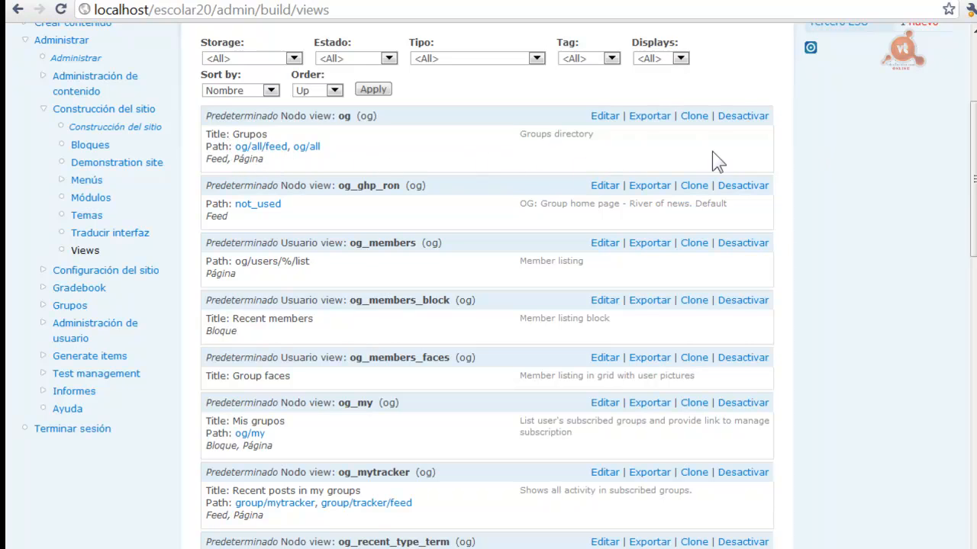
drag(973, 152, 973, 217)
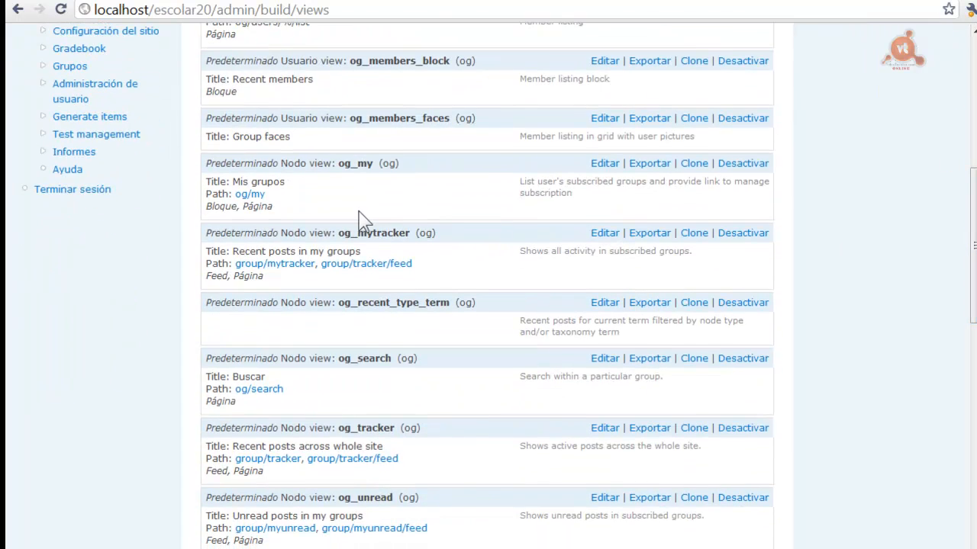
drag(972, 194, 972, 222)
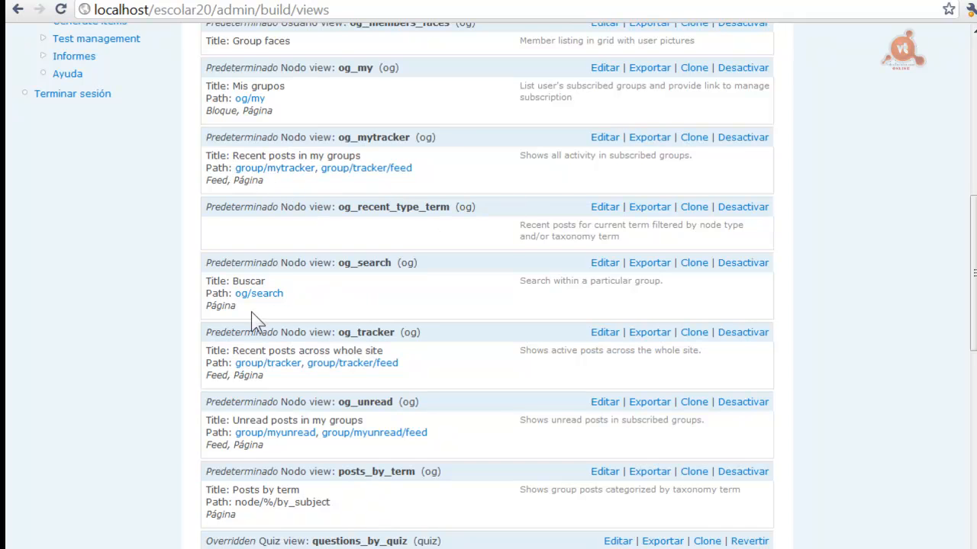
drag(972, 253, 973, 300)
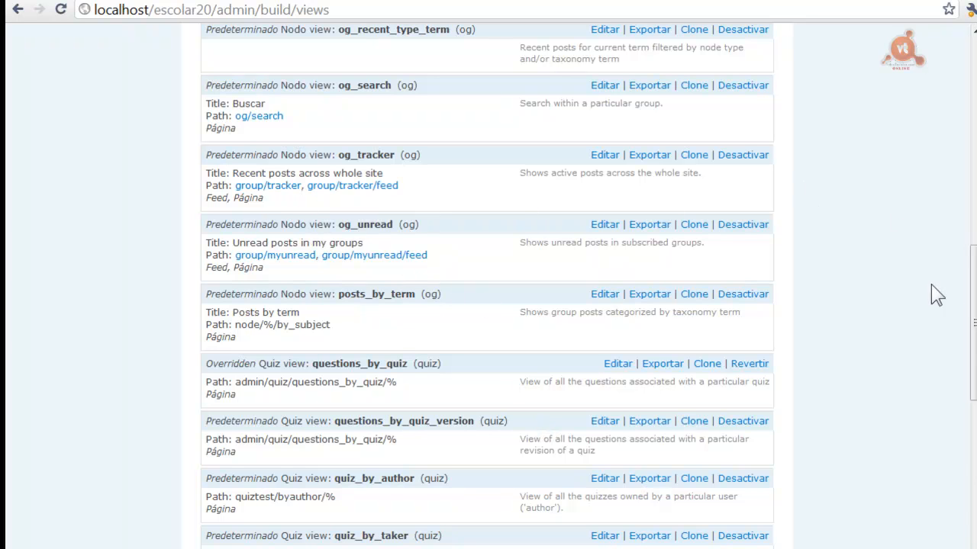
scroll(969, 336, up, 10)
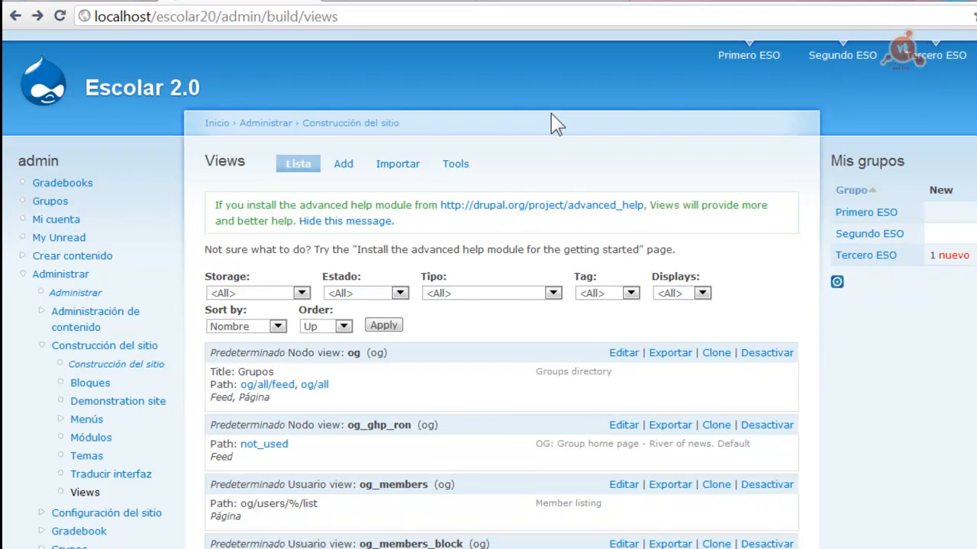
Tick Profile under Core - opcional in Módulos and save the configuration
click(85, 437)
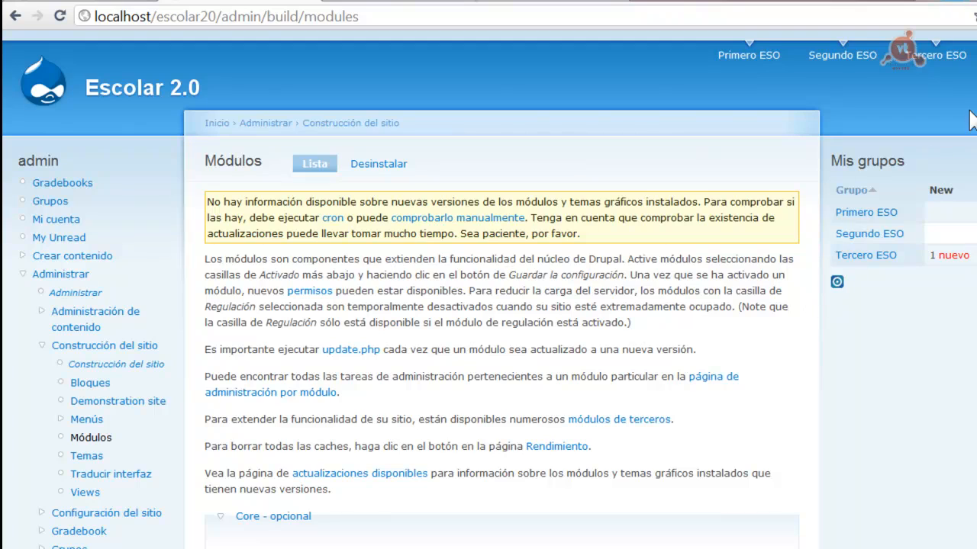
scroll(970, 120, down, 5)
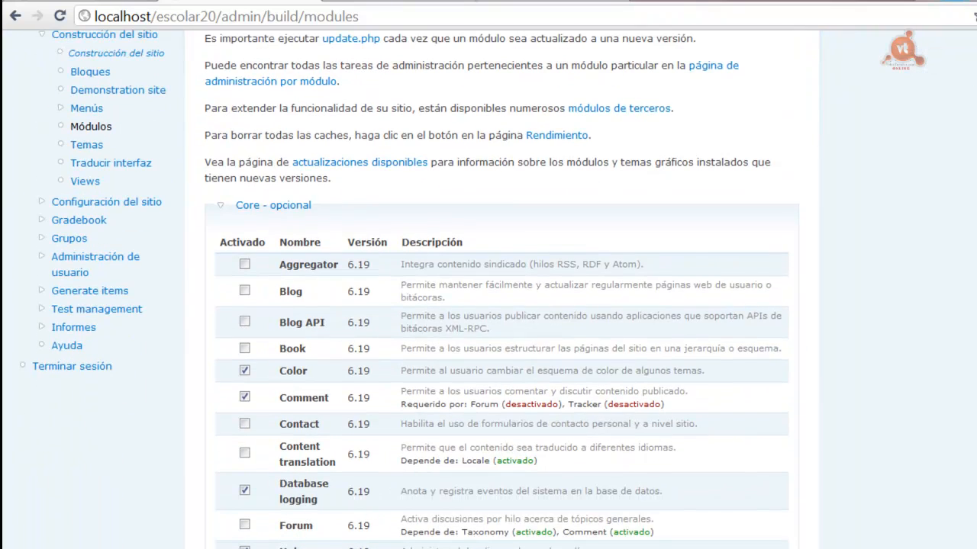
scroll(502, 305, down, 8)
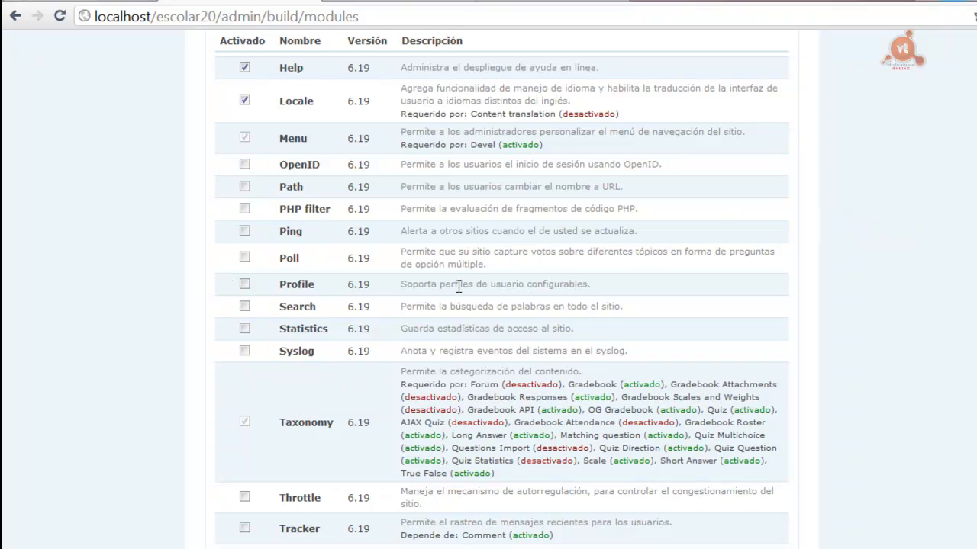
click(244, 284)
scroll(488, 305, down, 20)
click(271, 487)
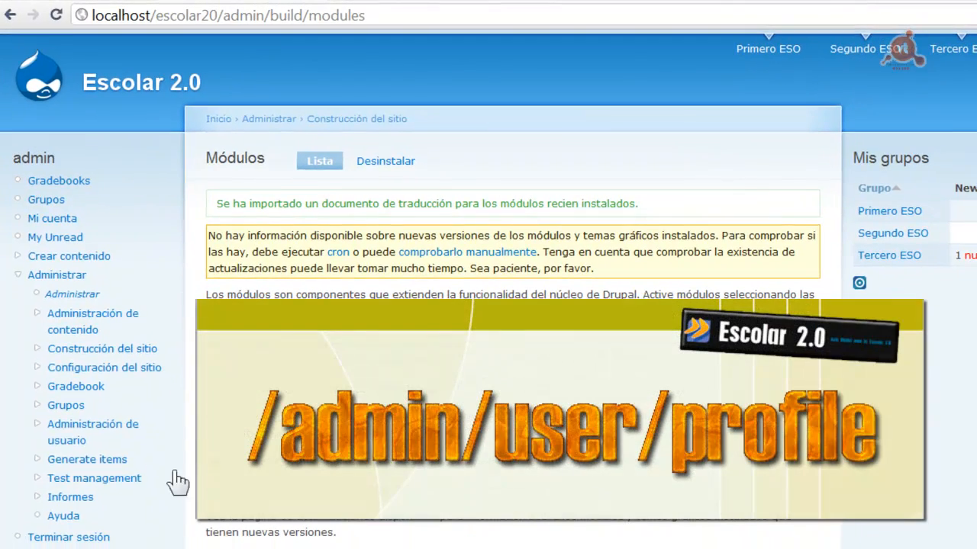
click(93, 437)
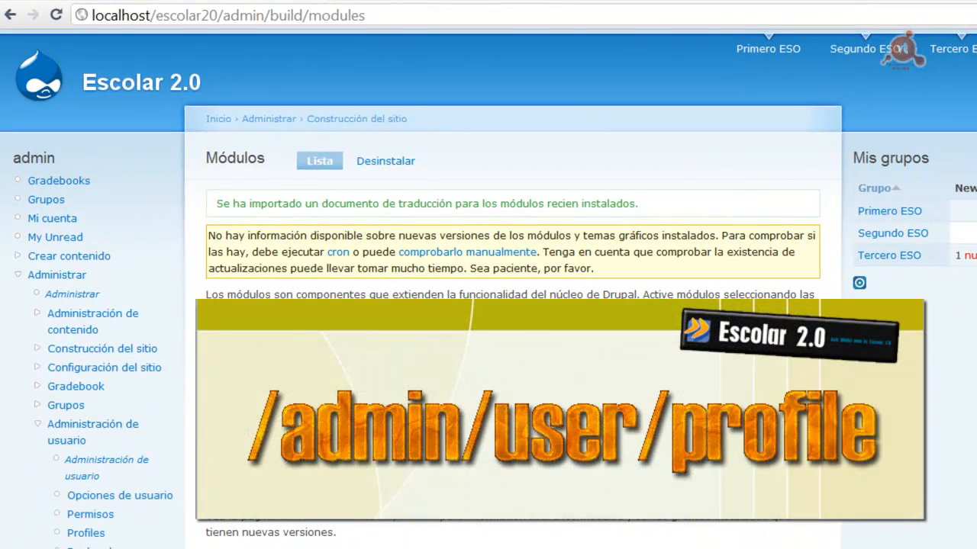
Go to the Profiles page (admin/user/profile) under Administración de usuario
scroll(489, 229, down, 5)
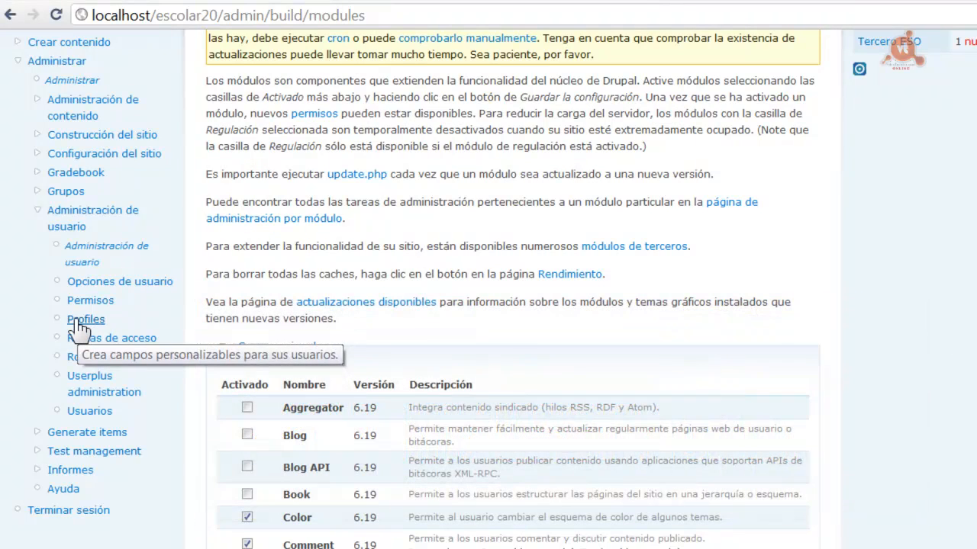
click(76, 320)
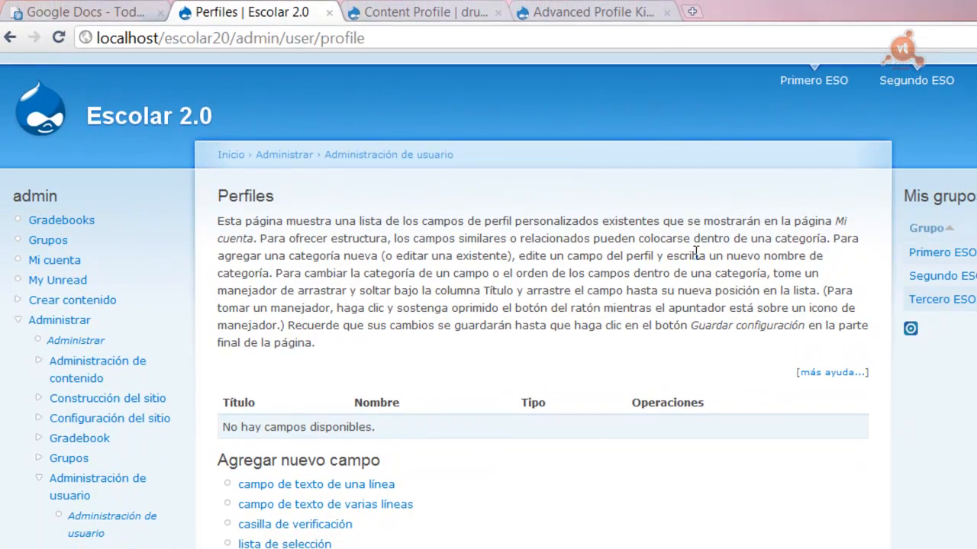
click(441, 14)
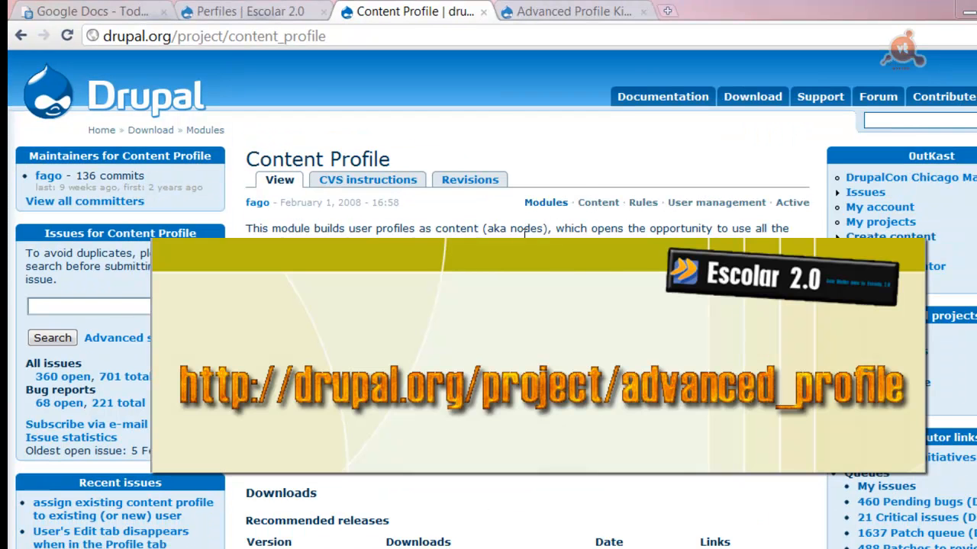
click(535, 14)
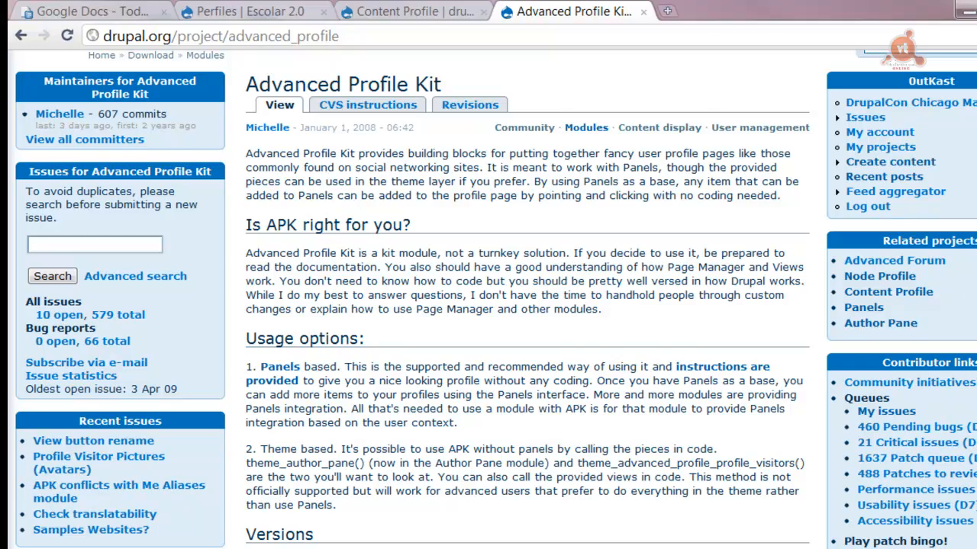
scroll(496, 305, down, 6)
scroll(496, 305, up, 6)
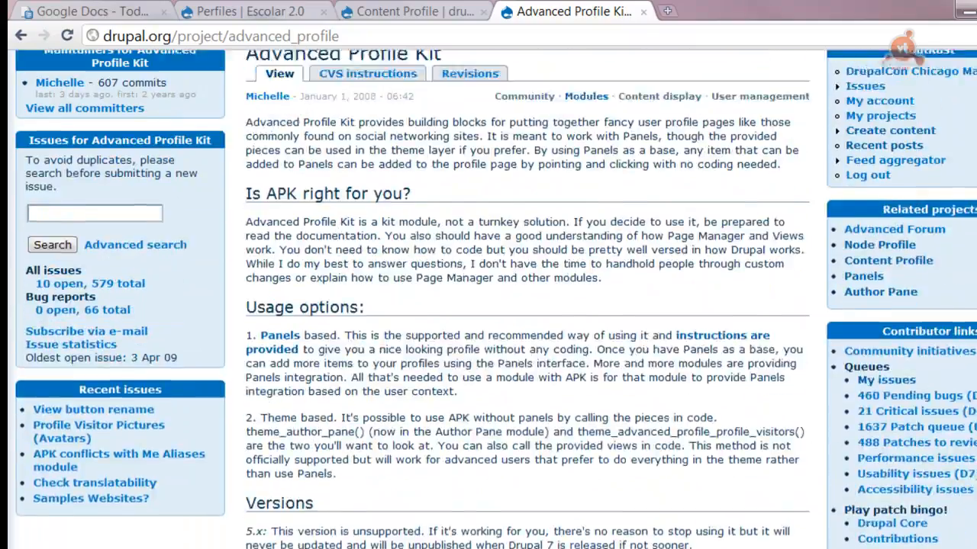
scroll(488, 305, up, 2)
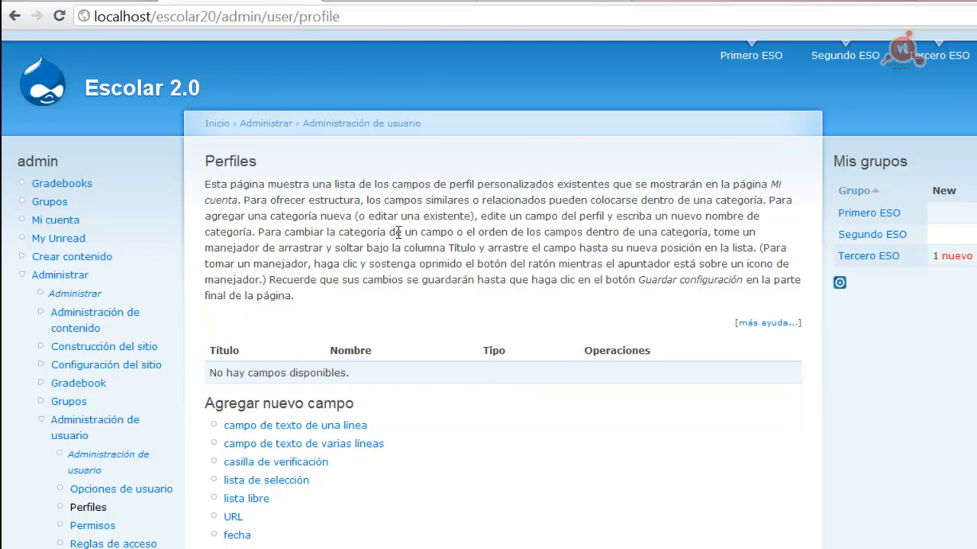
Open a Tercero ESO member's account and review their quiz results and grades summary
click(883, 256)
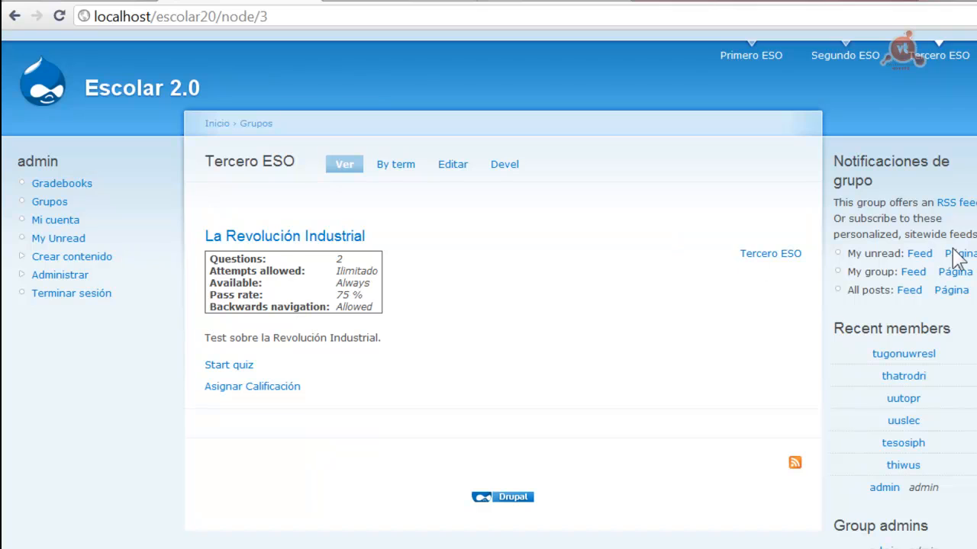
scroll(488, 283, down, 2)
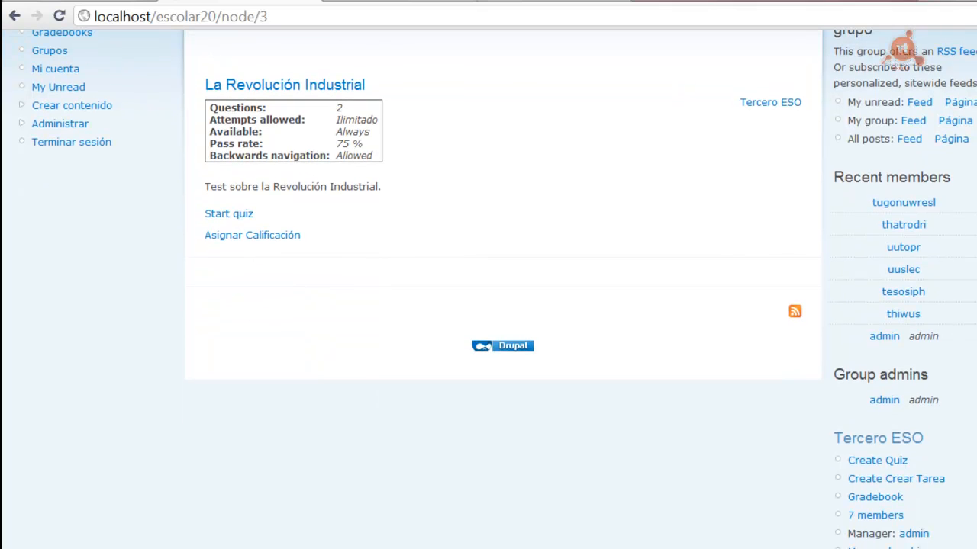
click(903, 314)
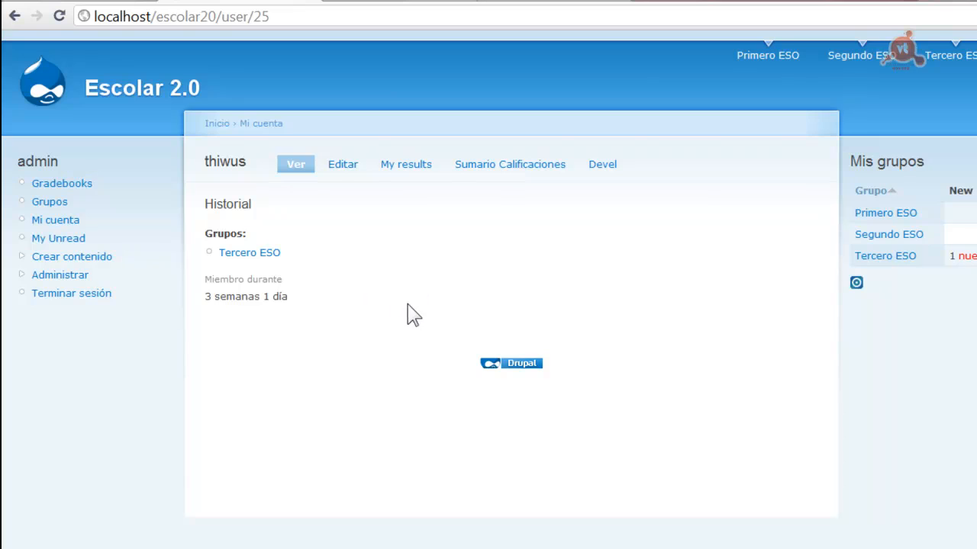
click(400, 162)
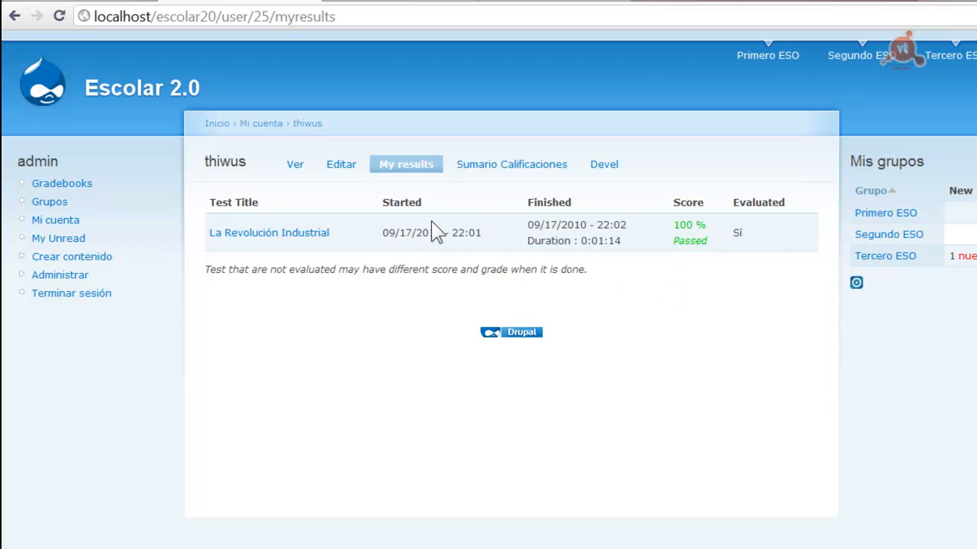
click(510, 165)
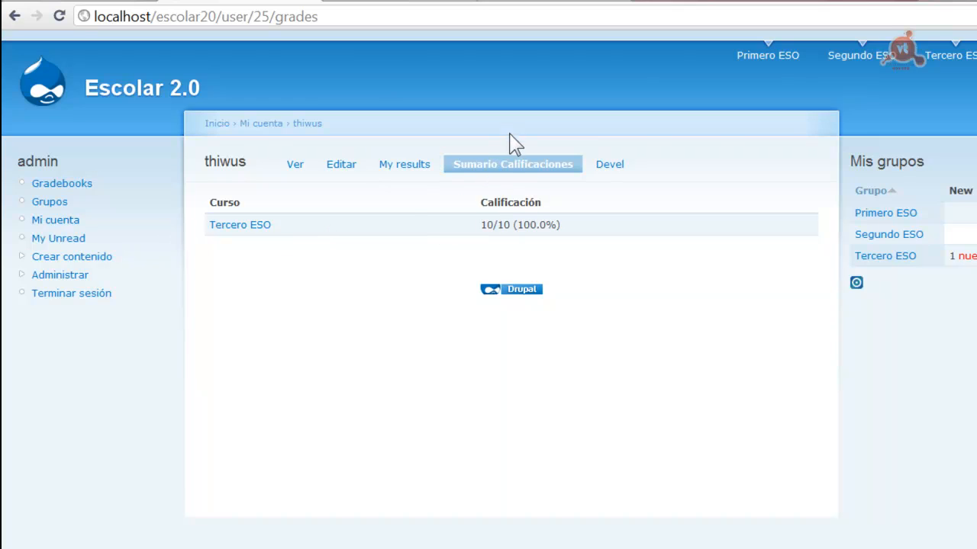
Open the Tercero ESO gradebook, then the student's grade entry and profile page
click(235, 225)
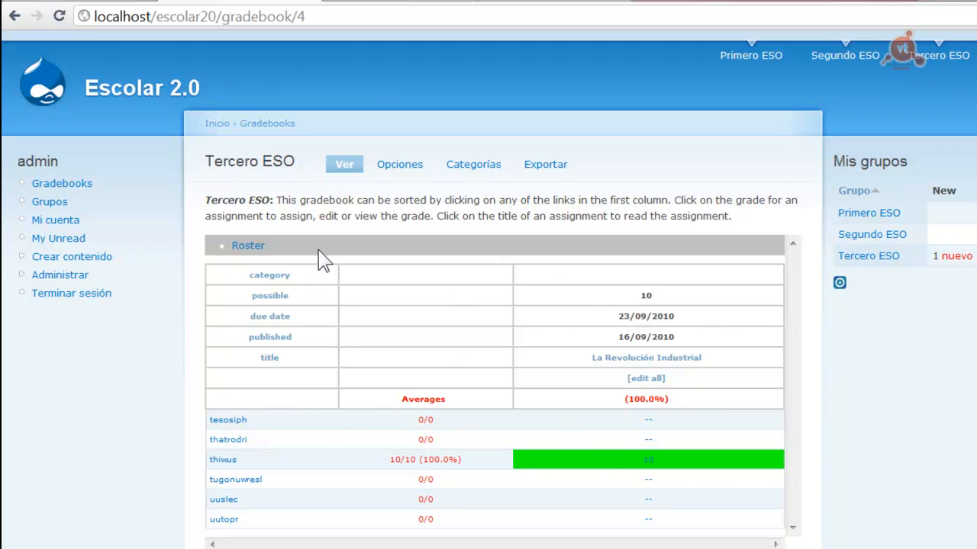
click(225, 460)
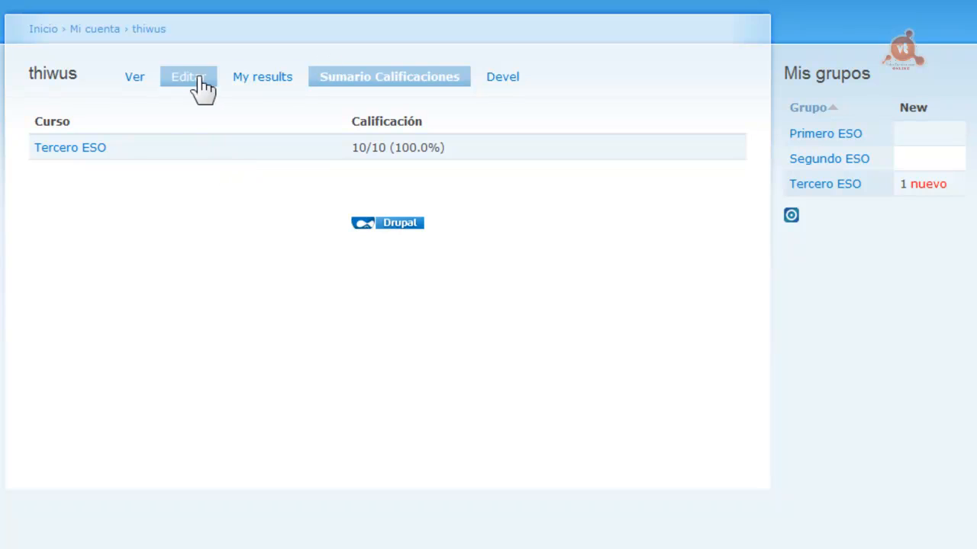
click(135, 77)
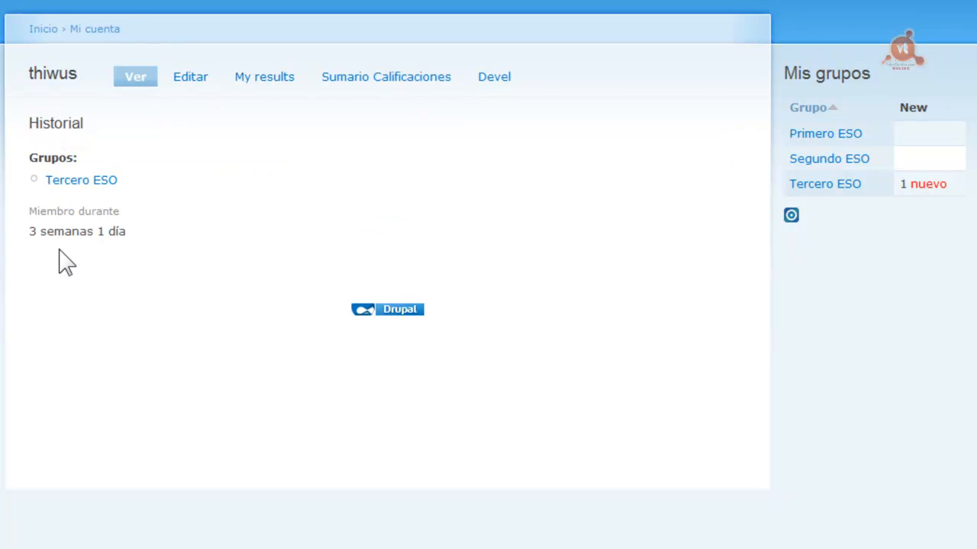
Open the student's edit form, then go to Administrar > Administración de usuario > Perfiles
click(197, 76)
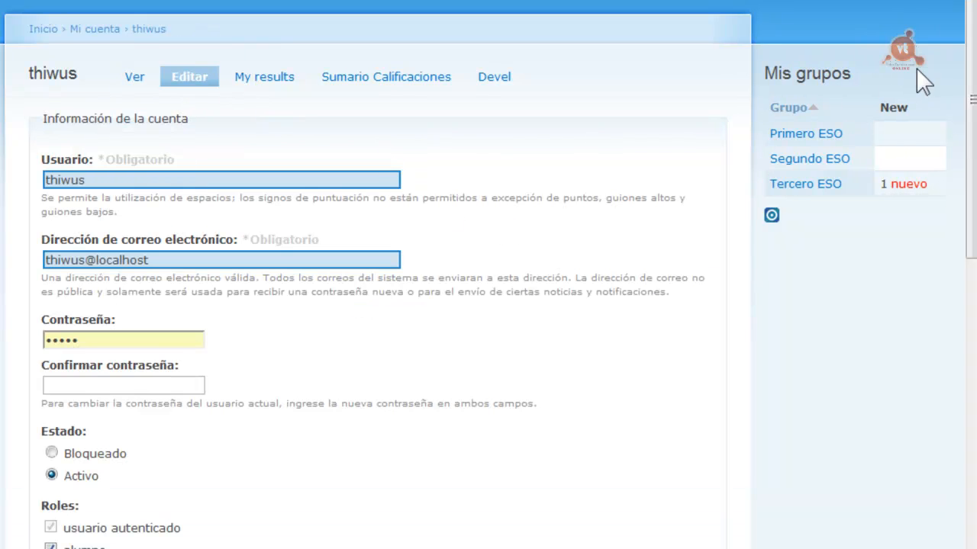
mouse_move(971, 24)
mouse_down()
mouse_move(972, 103)
mouse_move(972, 28)
mouse_up()
mouse_move(971, 76)
mouse_down()
mouse_move(974, 179)
mouse_move(972, 57)
mouse_up()
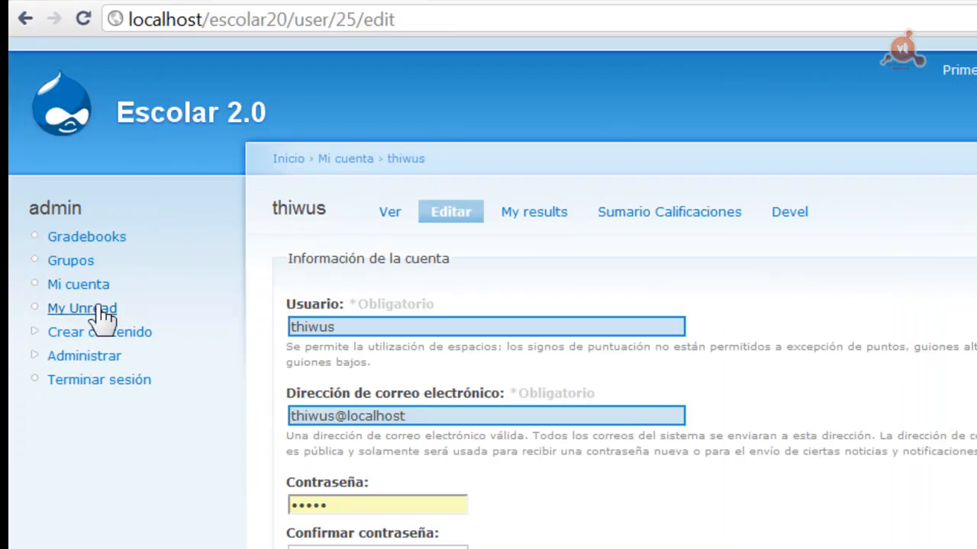
click(84, 355)
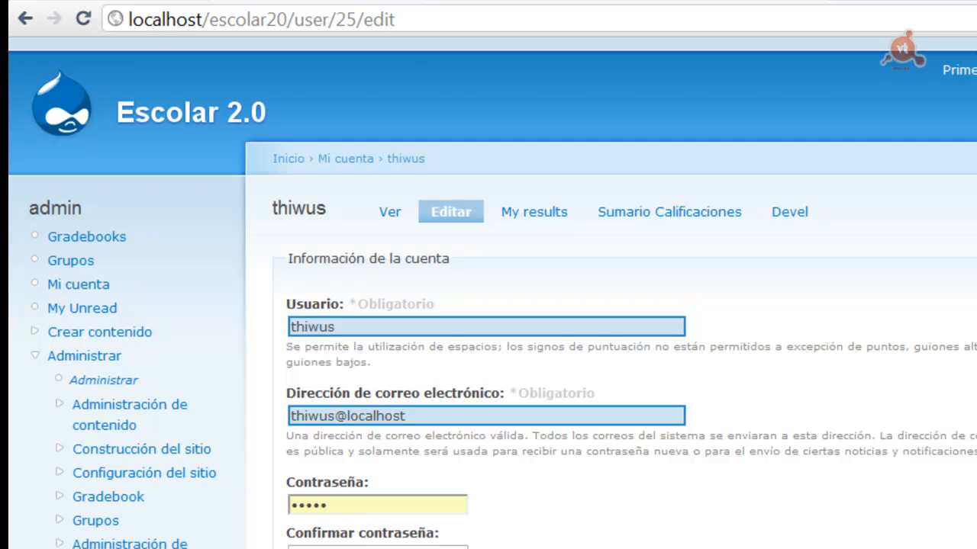
click(96, 543)
click(95, 536)
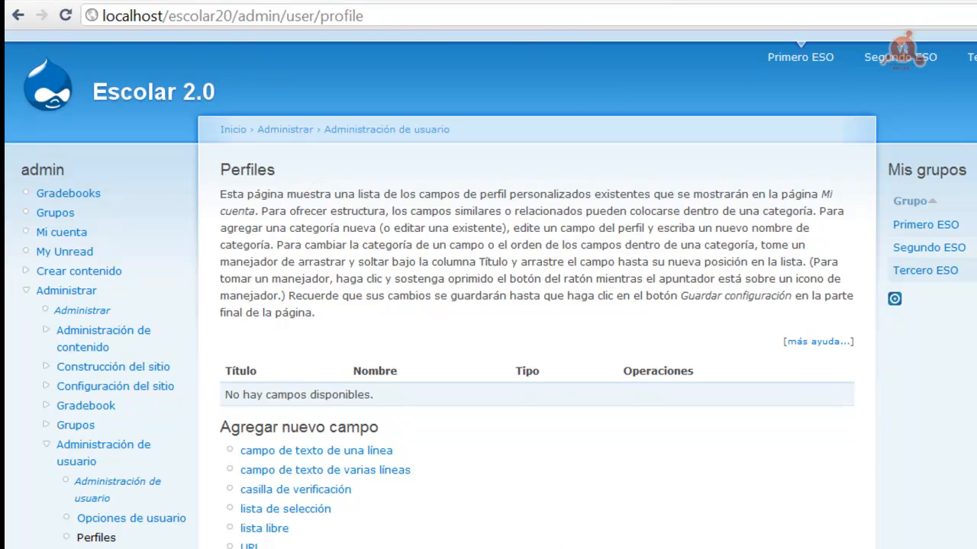
Start a new single-line text field in category 01.Datos Personales
scroll(489, 306, down, 3)
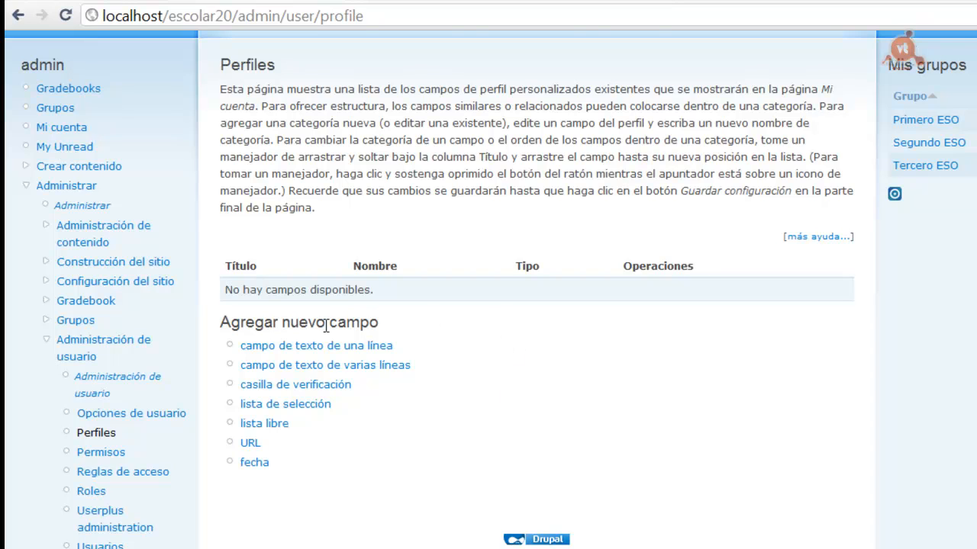
click(297, 347)
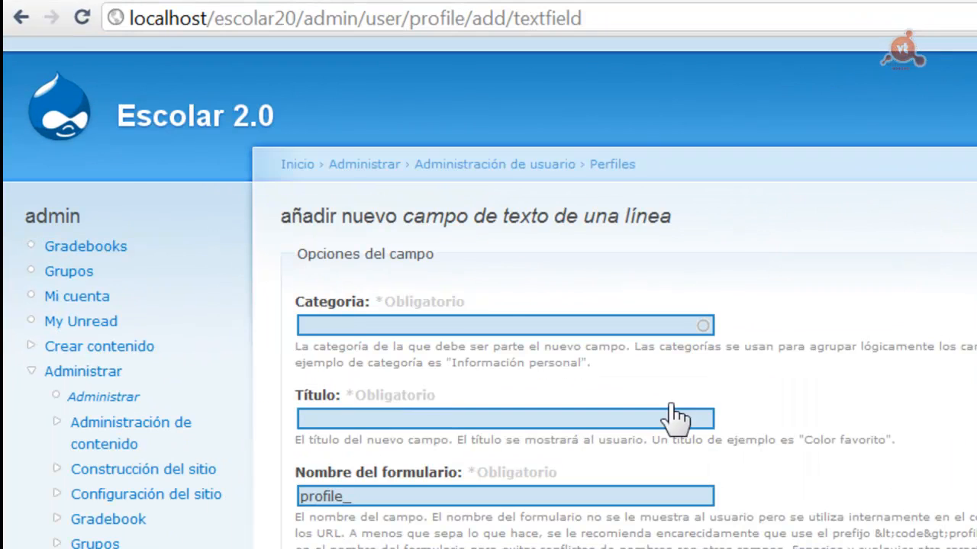
click(373, 282)
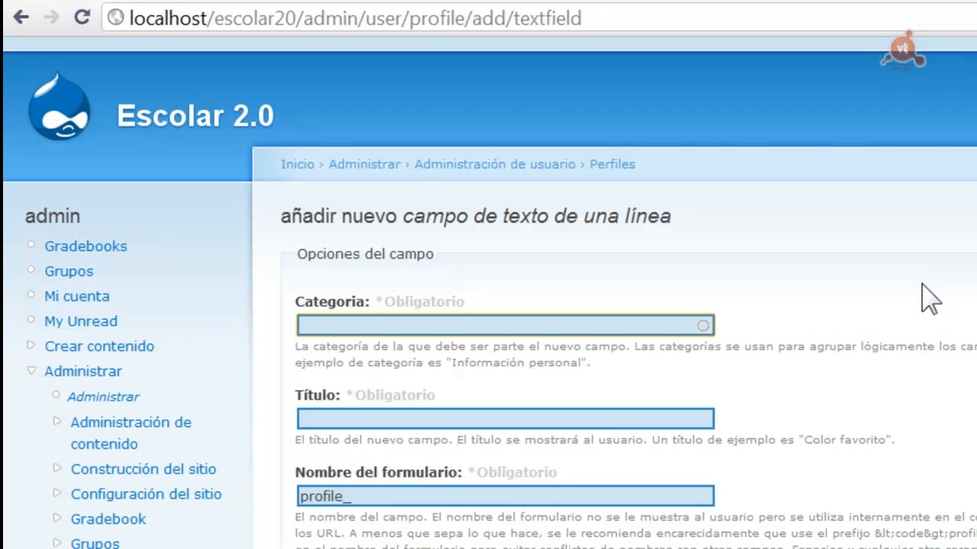
text(Datos Personales)
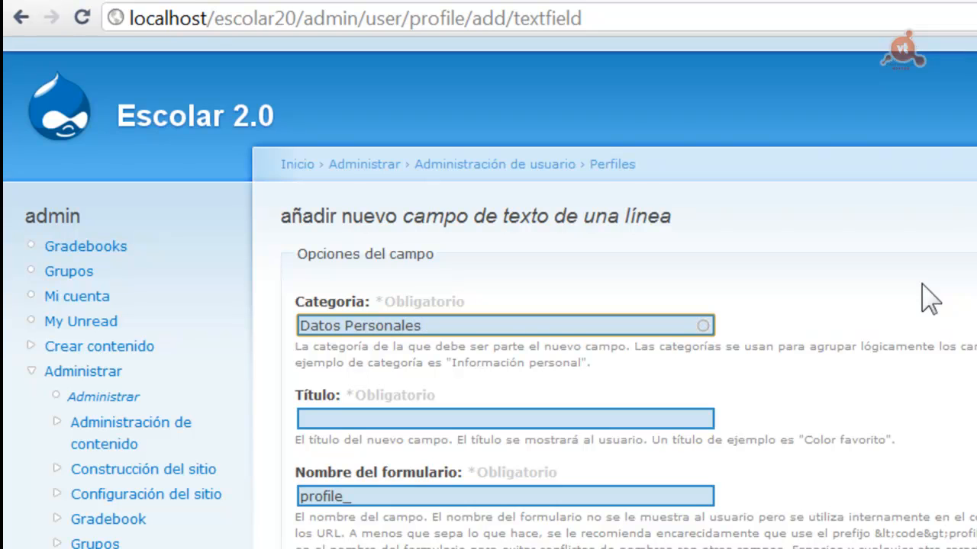
click(293, 325)
text(01)
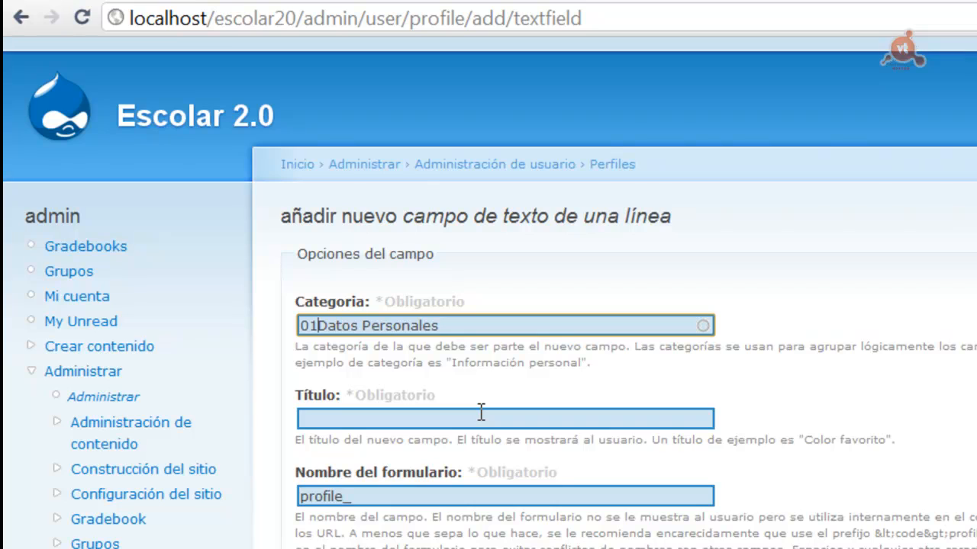
text(.)
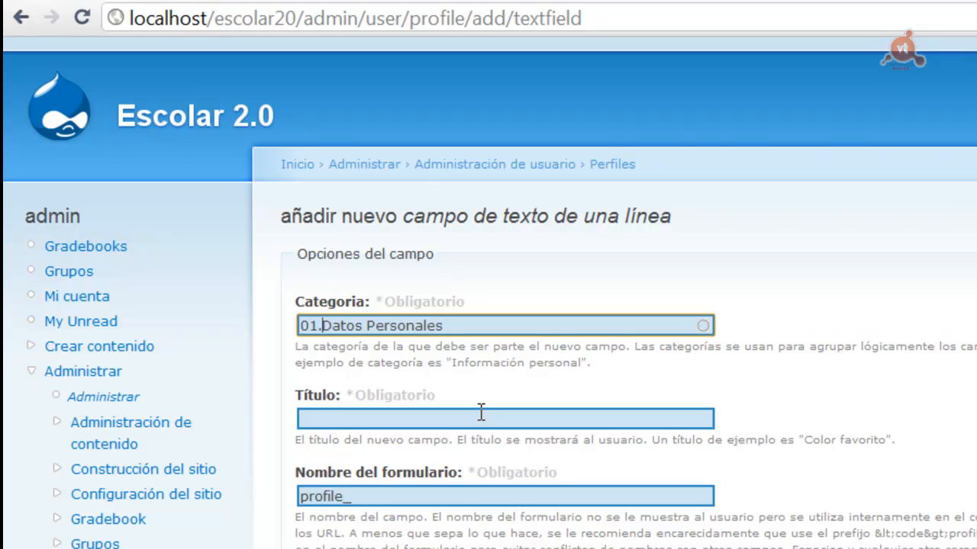
Give the field title Nombre and form name profile_nombre
click(444, 414)
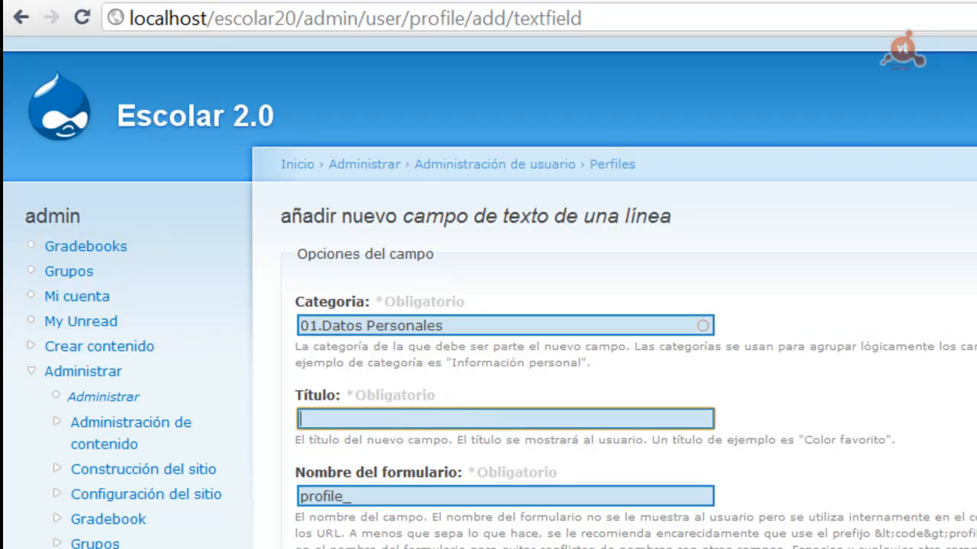
text(NOmb)
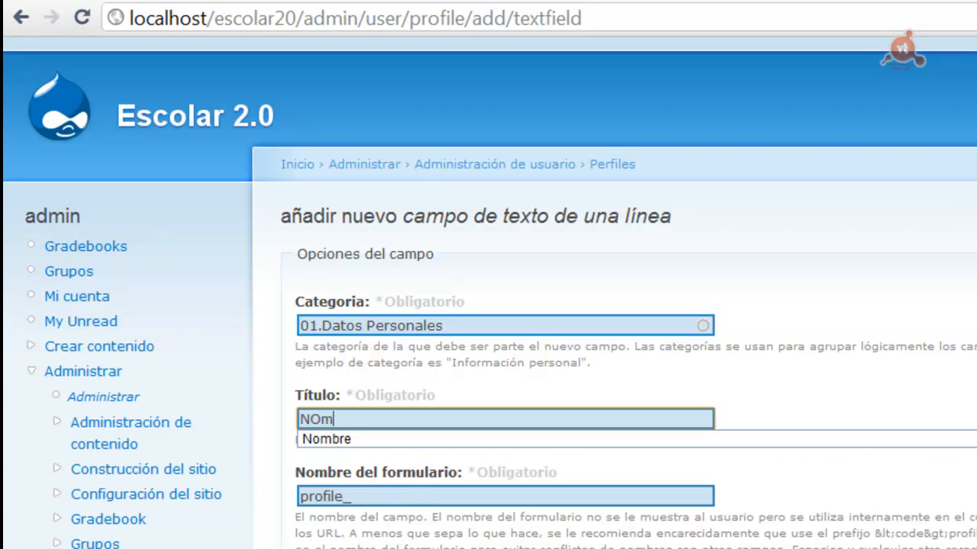
key(BackSpace)
key(BackSpace)
key(BackSpace)
text(ombre)
key(Down)
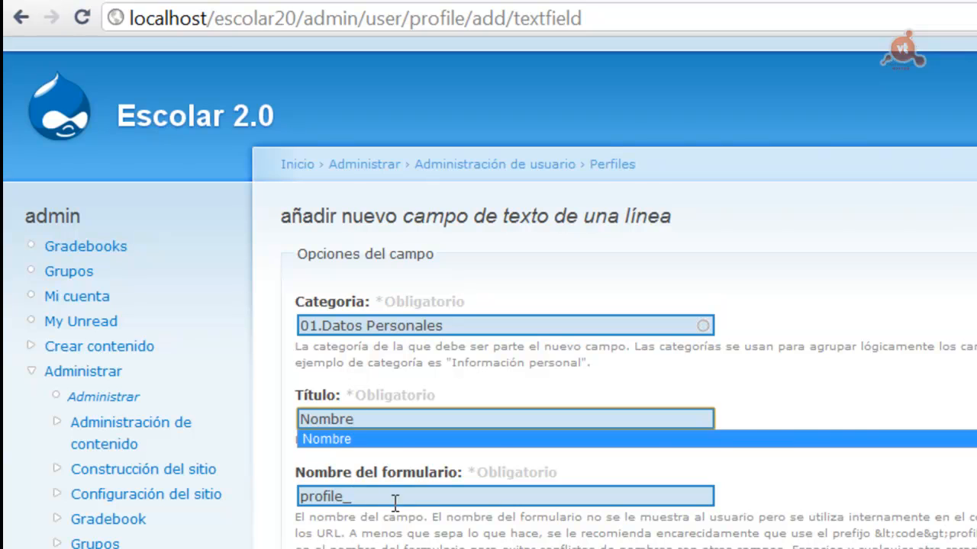
click(394, 501)
text(nombre)
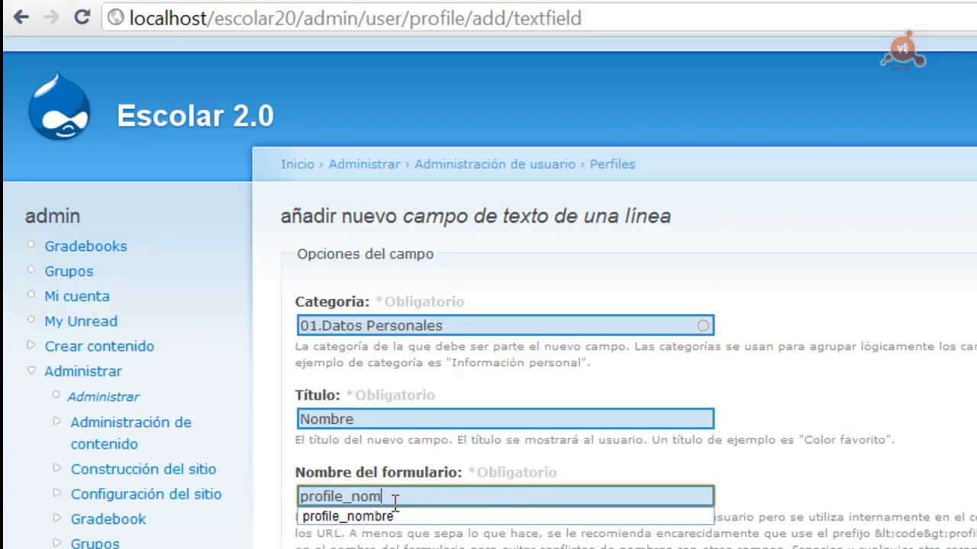
click(838, 490)
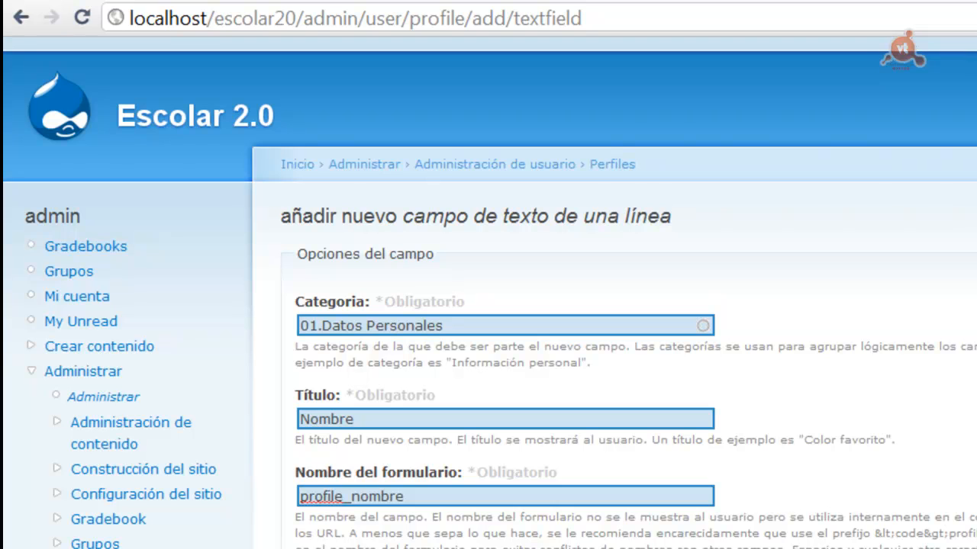
Set visibility to Campo privado and save the Nombre field
scroll(488, 305, down, 2)
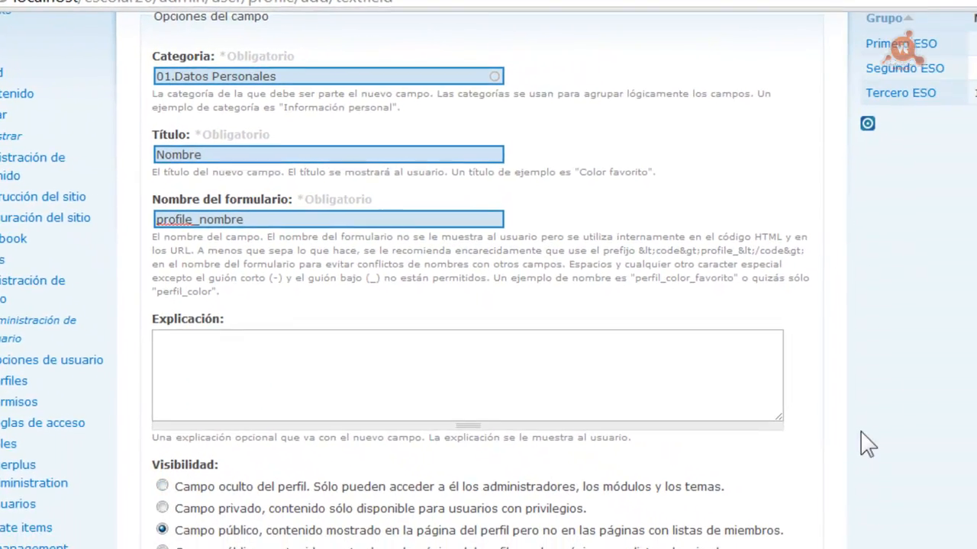
scroll(489, 306, down, 3)
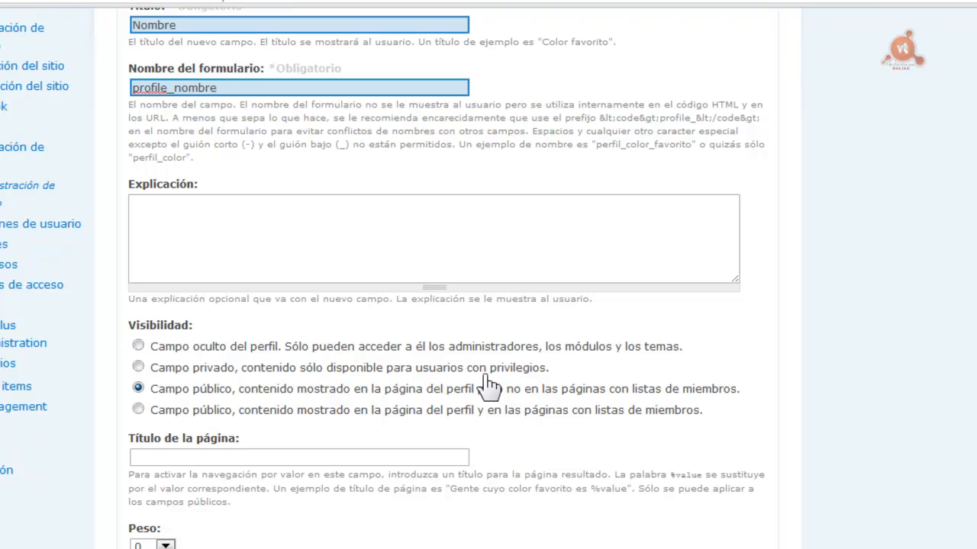
click(139, 367)
scroll(446, 305, down, 3)
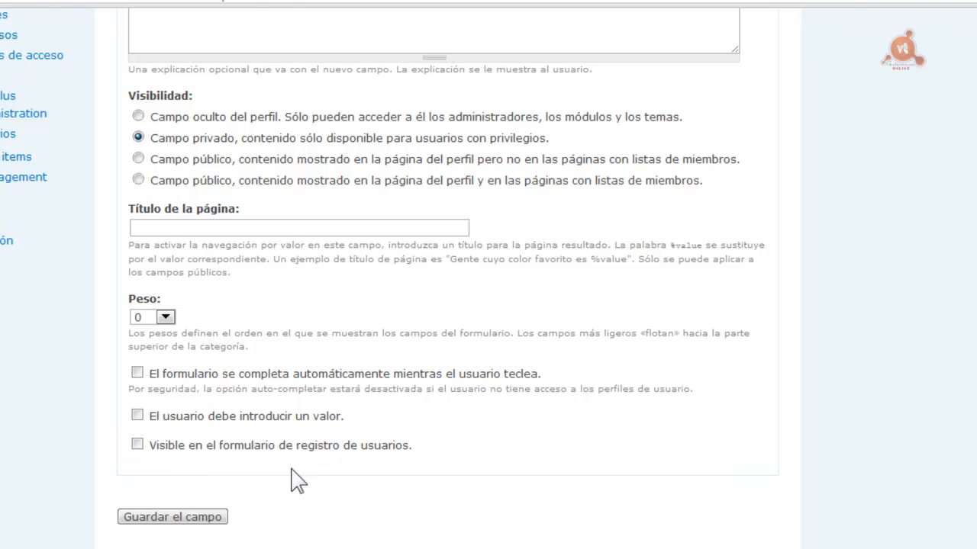
click(164, 518)
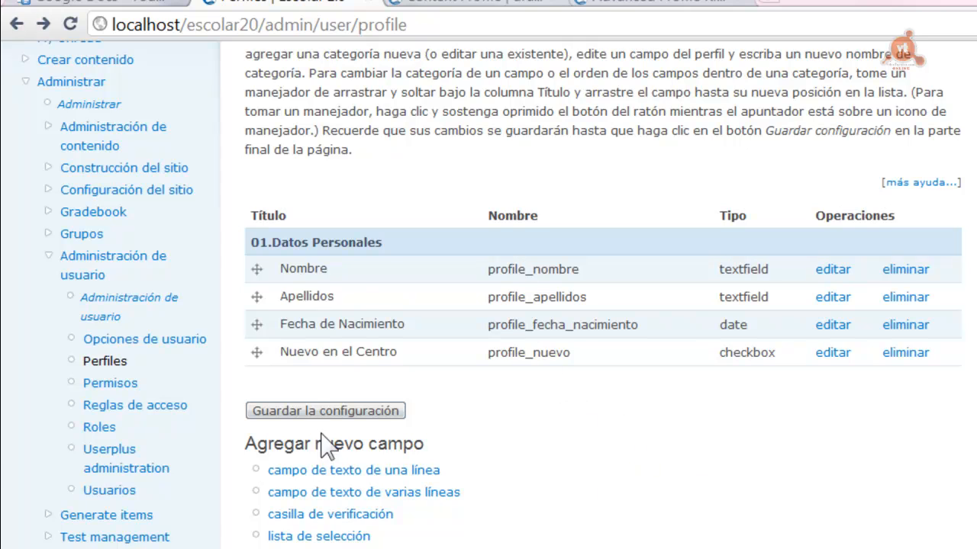
Save the profile field configuration and return to the Tercero ESO group page
click(305, 416)
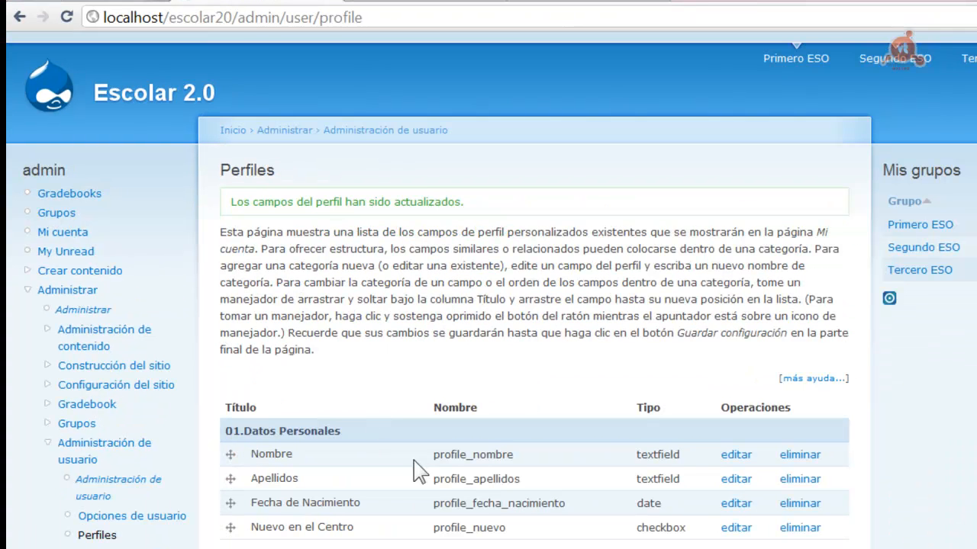
click(909, 270)
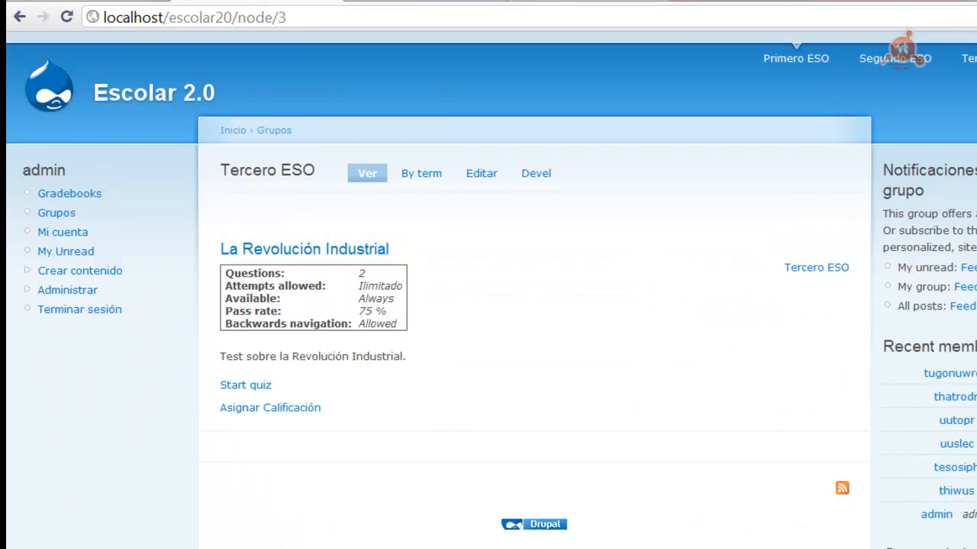
Open a recent Tercero ESO member's 01.Datos Personales edit section
click(954, 490)
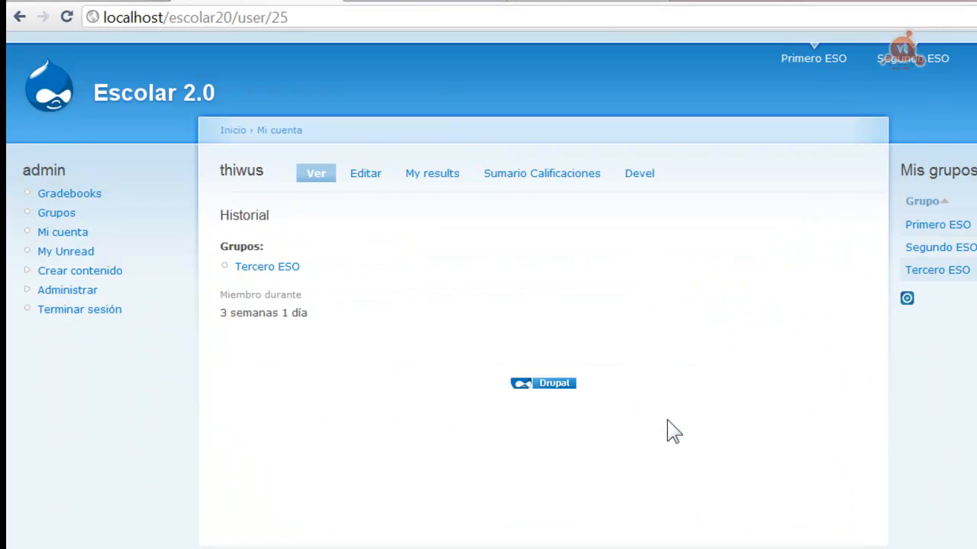
click(368, 174)
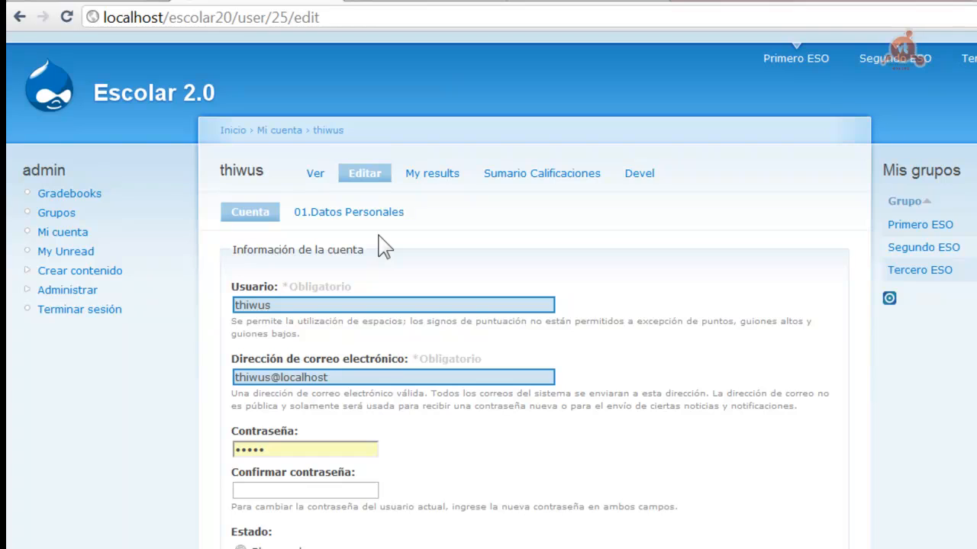
click(359, 223)
Enter the student's first name and surnames, save, and view the saved profile
click(245, 304)
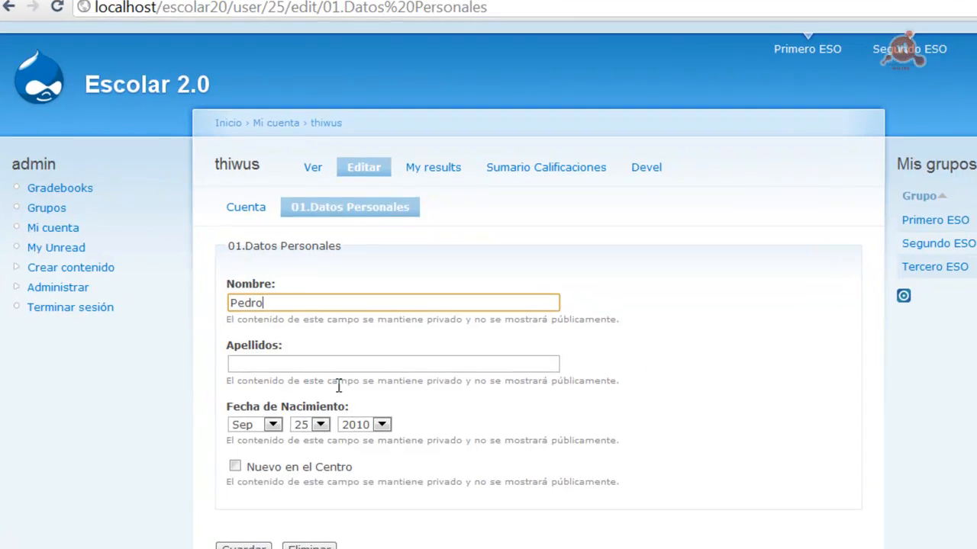
click(328, 364)
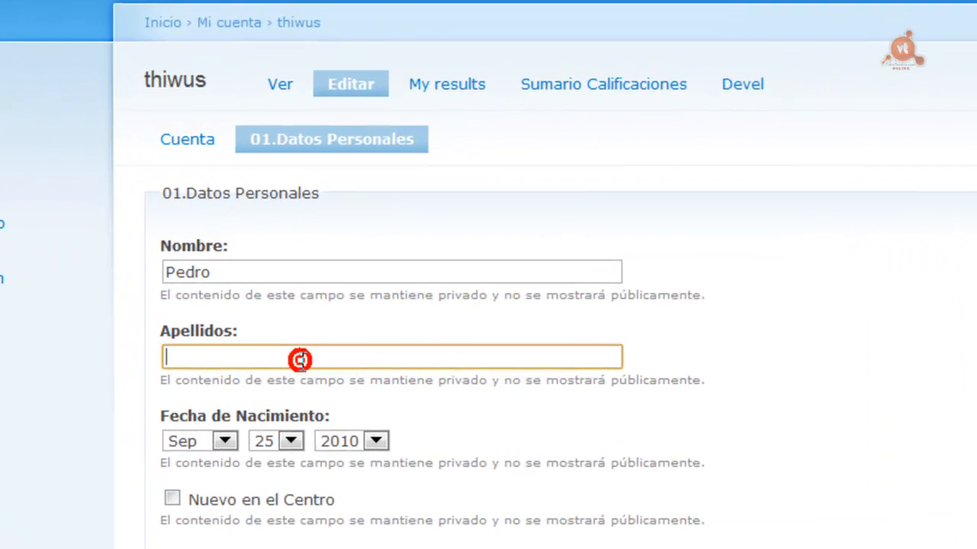
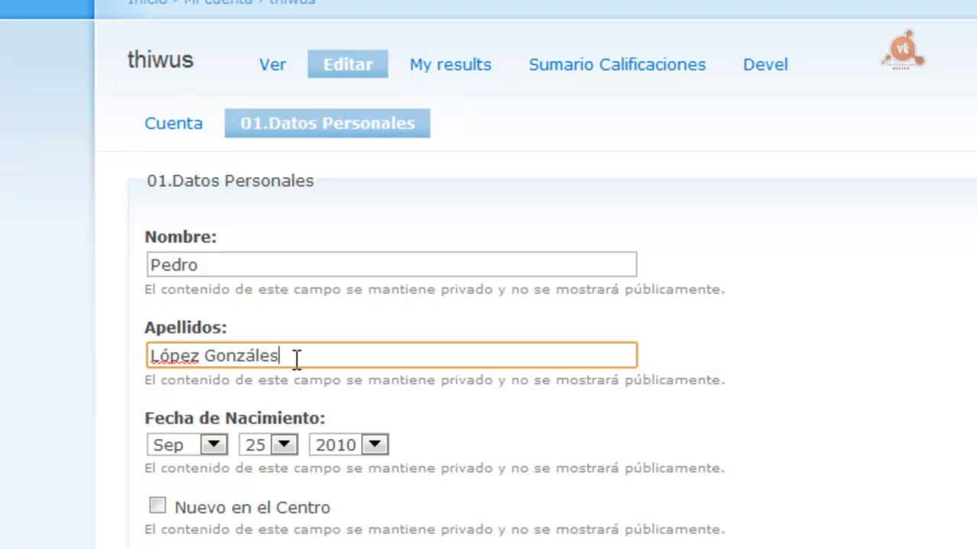
key(BackSpace)
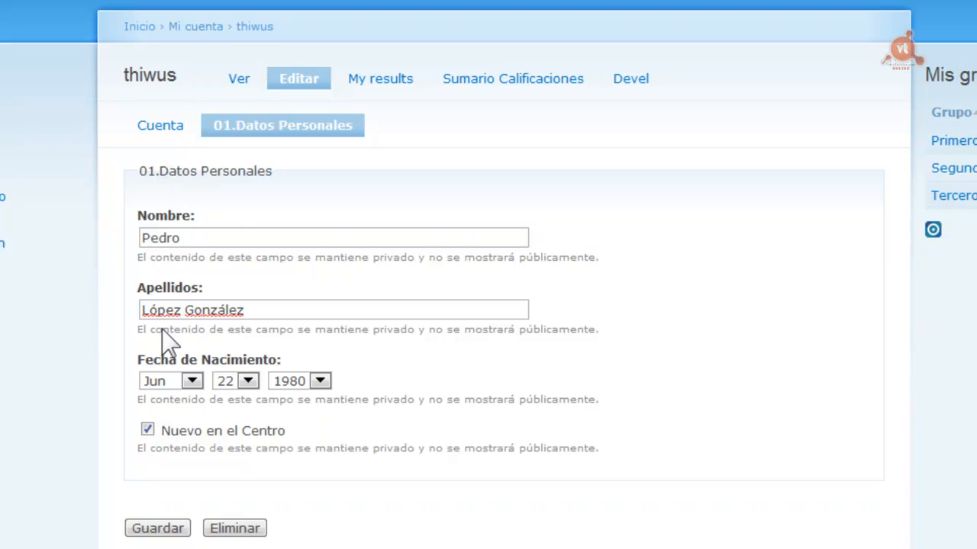
click(145, 528)
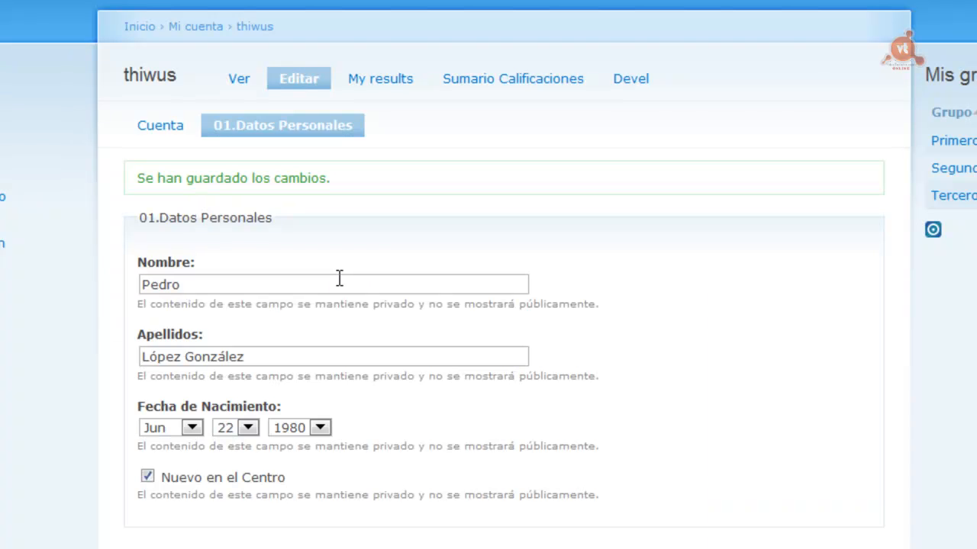
click(239, 83)
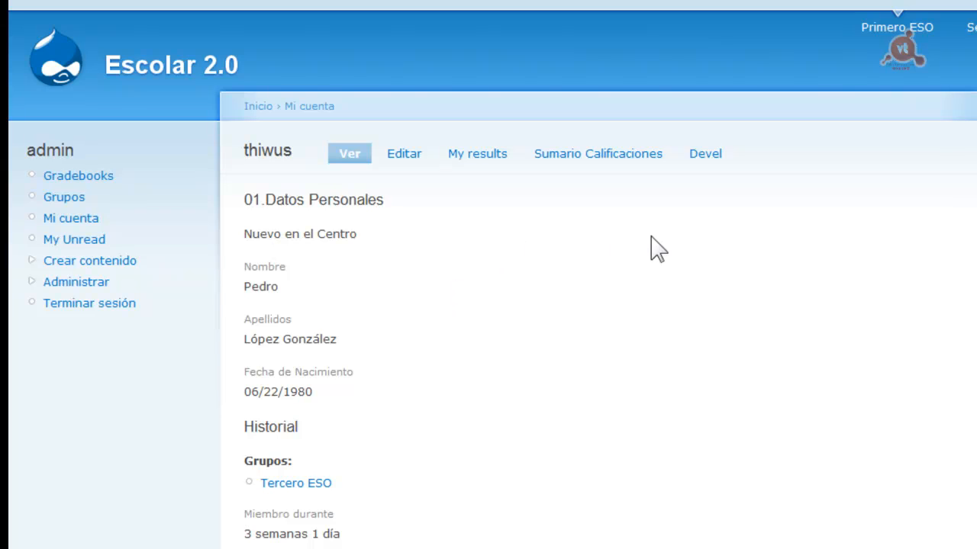
Expand Administrar and Administración de usuario in the left admin menu
click(50, 282)
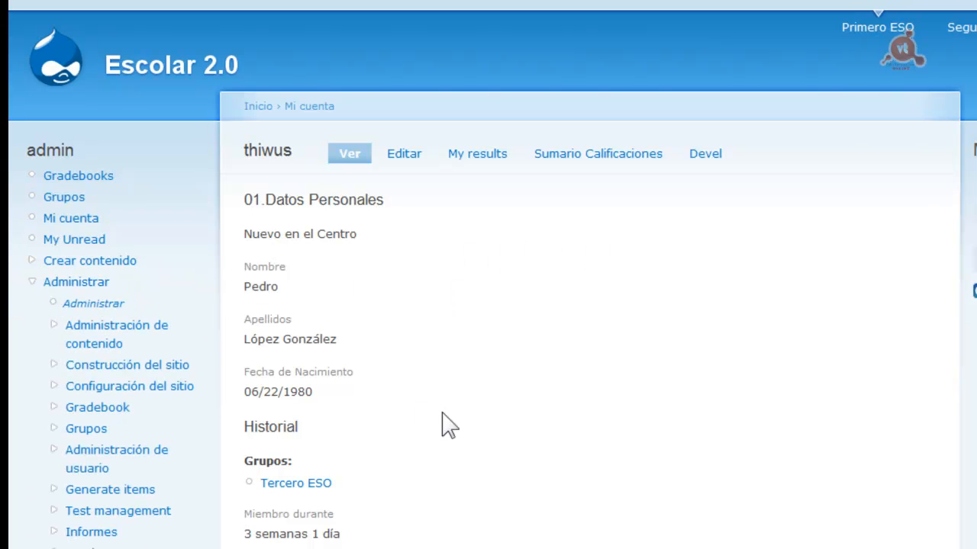
click(120, 458)
Enable picture support for user accounts in the user settings
click(162, 528)
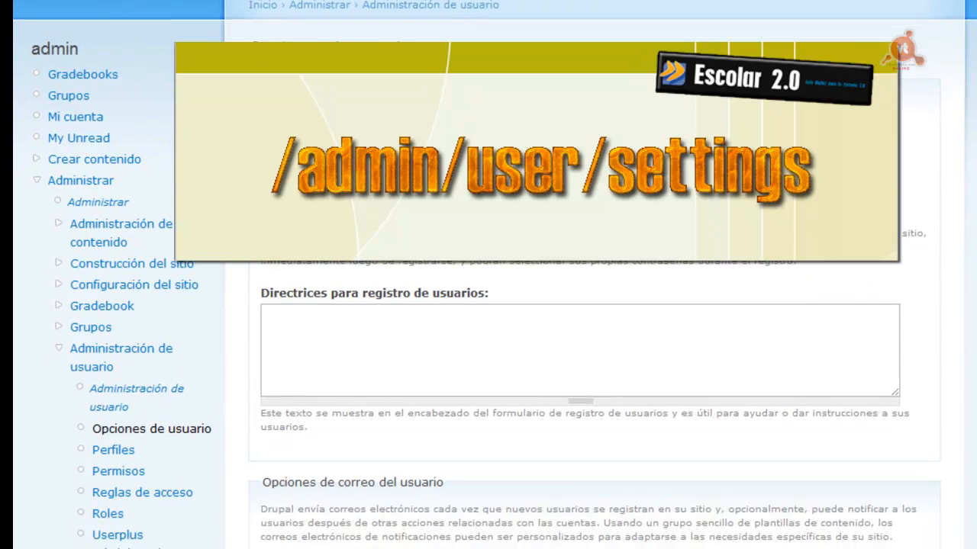
scroll(595, 343, down, 10)
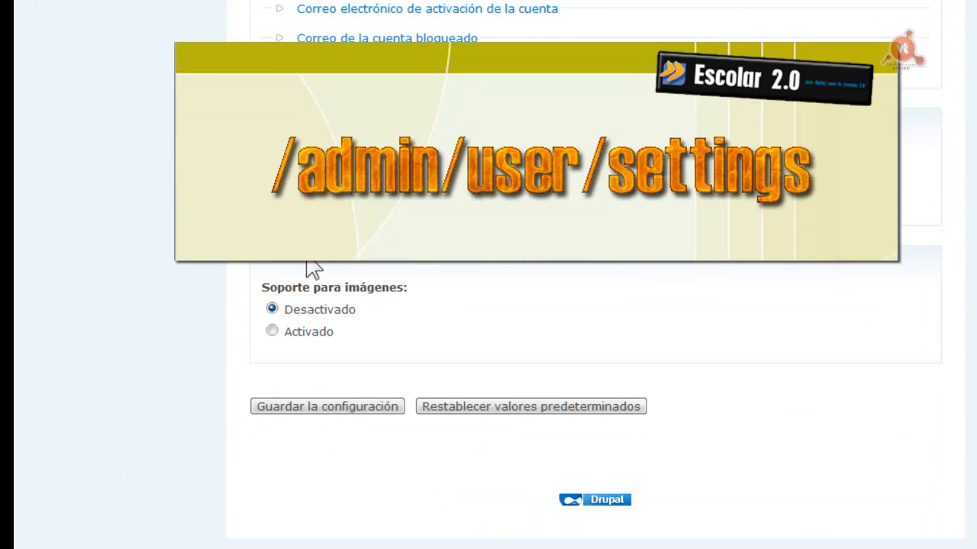
click(273, 331)
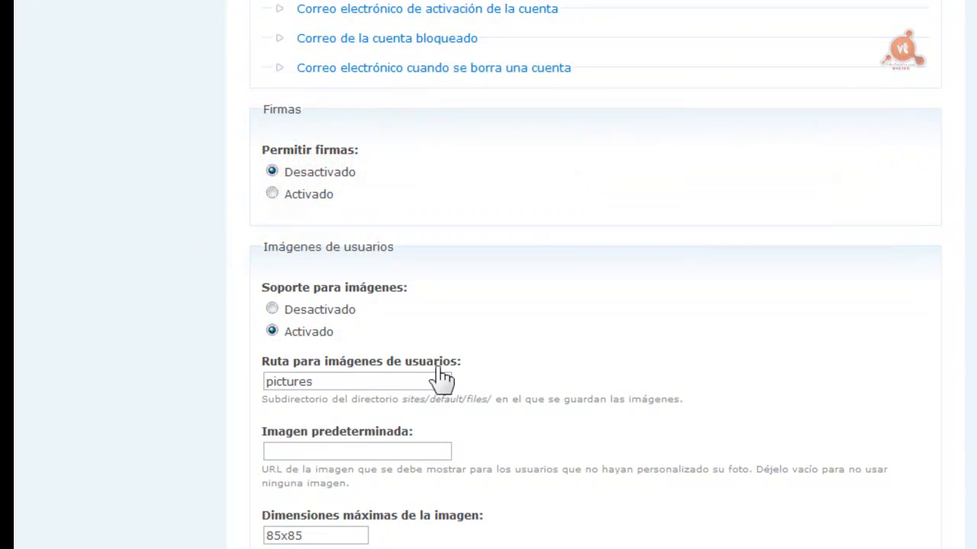
scroll(595, 268, down, 5)
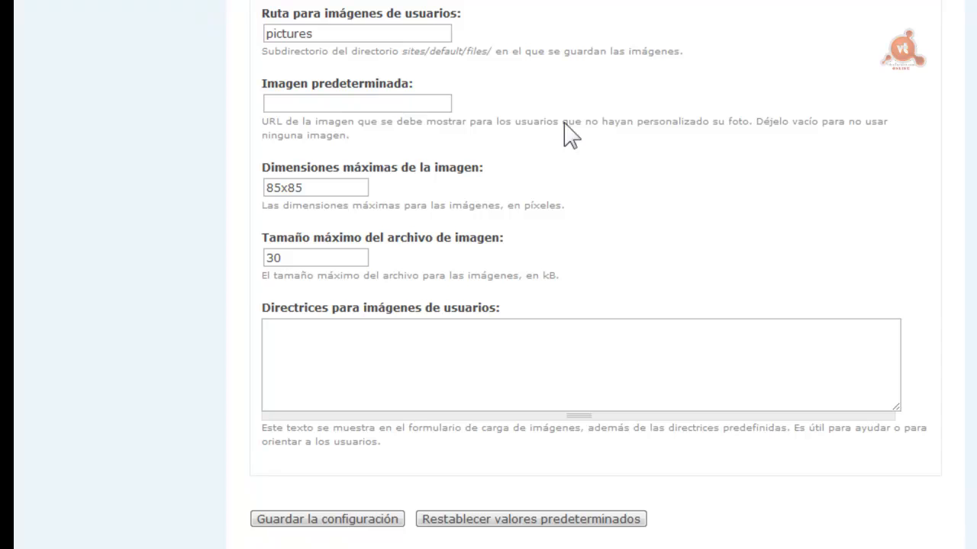
Set UserIcon.png as the default user picture, save the settings, and view the Tercero ESO group
click(327, 101)
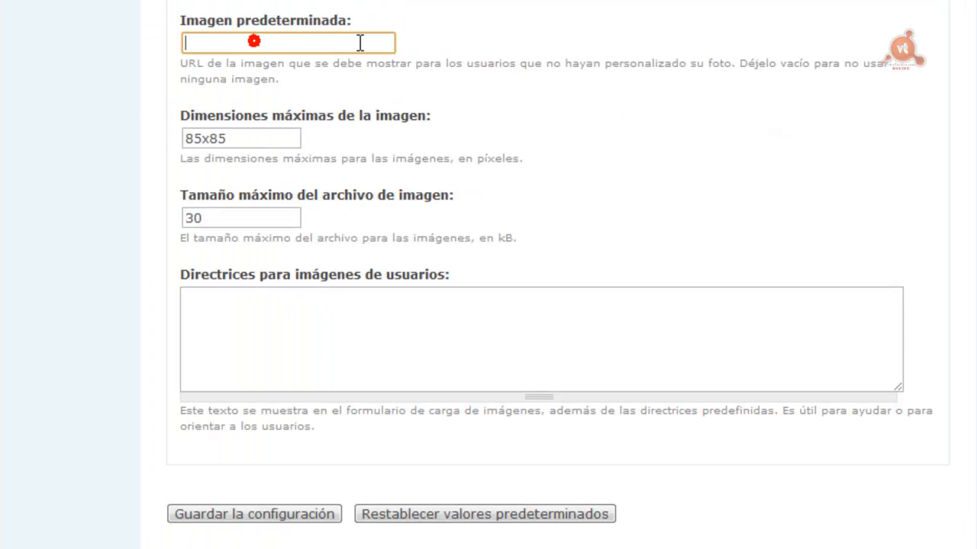
text(h)
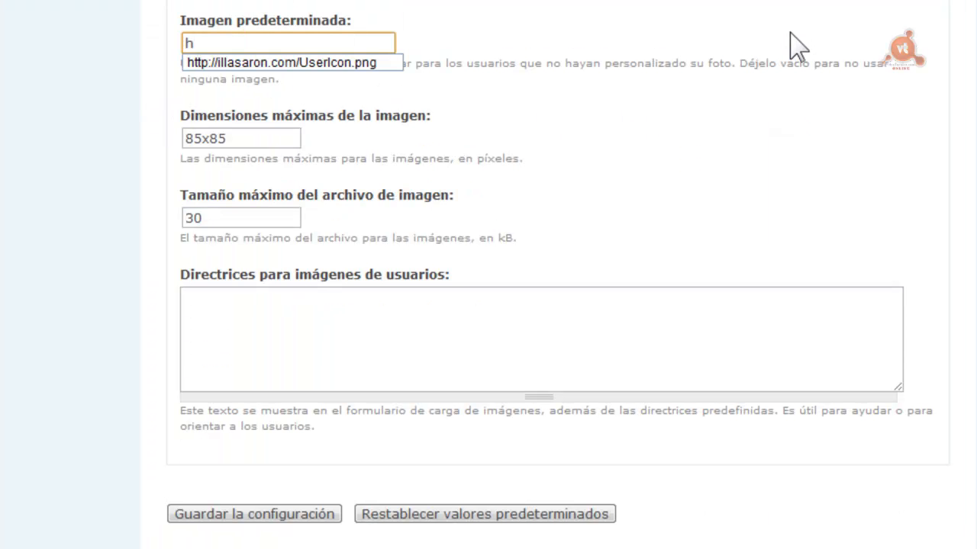
click(256, 63)
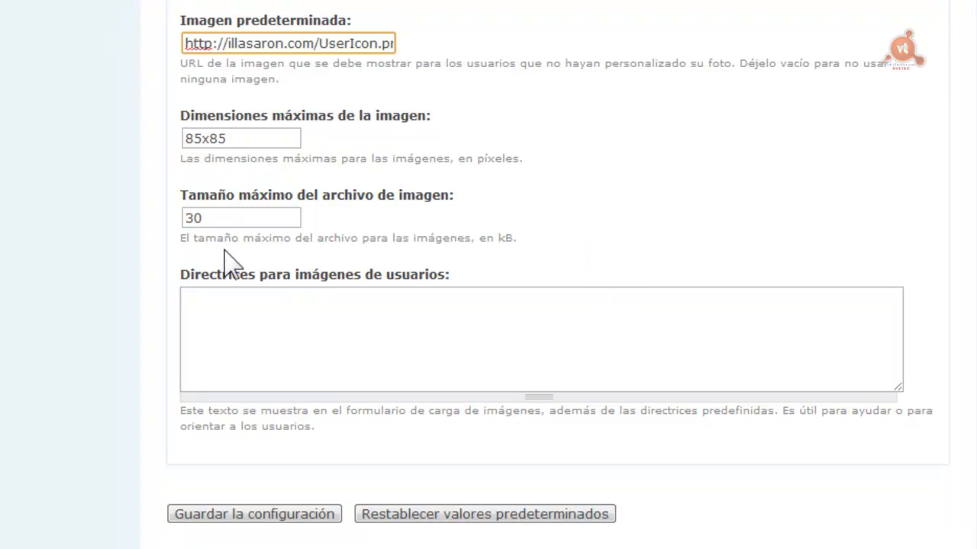
click(263, 519)
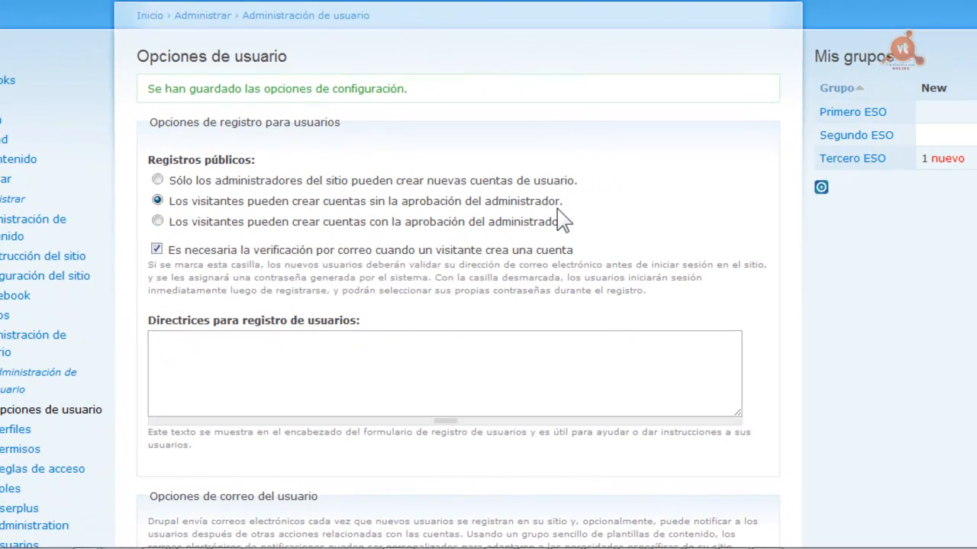
click(830, 158)
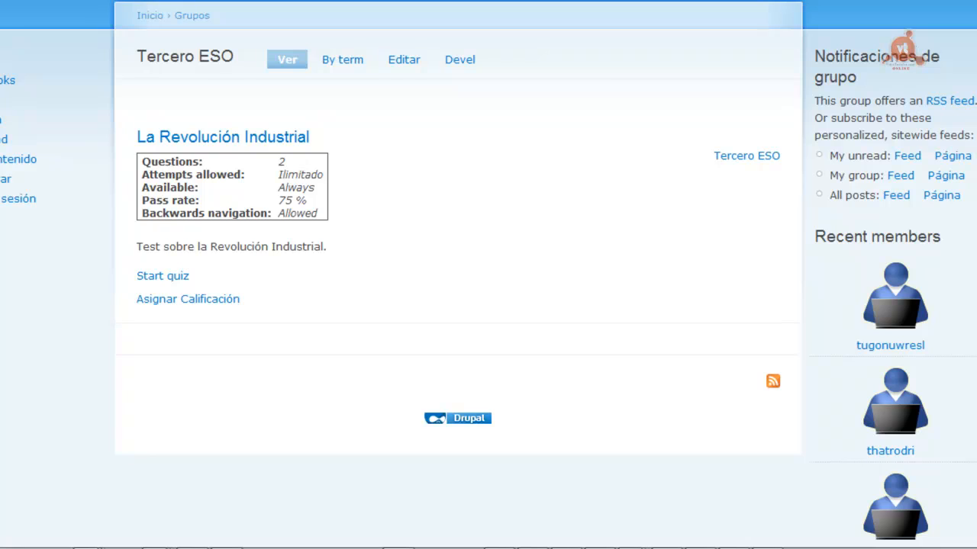
Find a student among the group's recent members and open that student's account edit form
scroll(903, 49, down, 5)
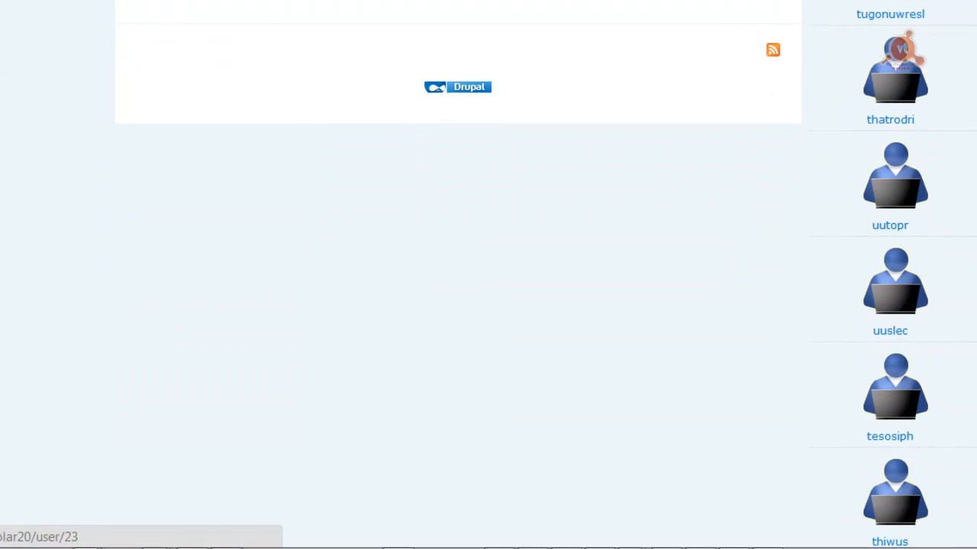
scroll(902, 50, down, 6)
scroll(902, 48, up, 9)
scroll(902, 50, down, 6)
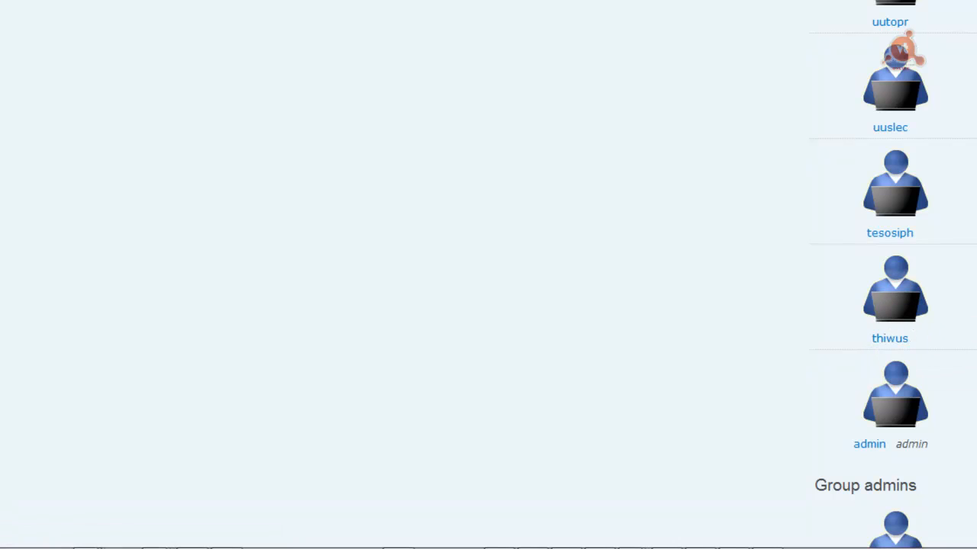
scroll(974, 328, up, 6)
scroll(902, 281, down, 7)
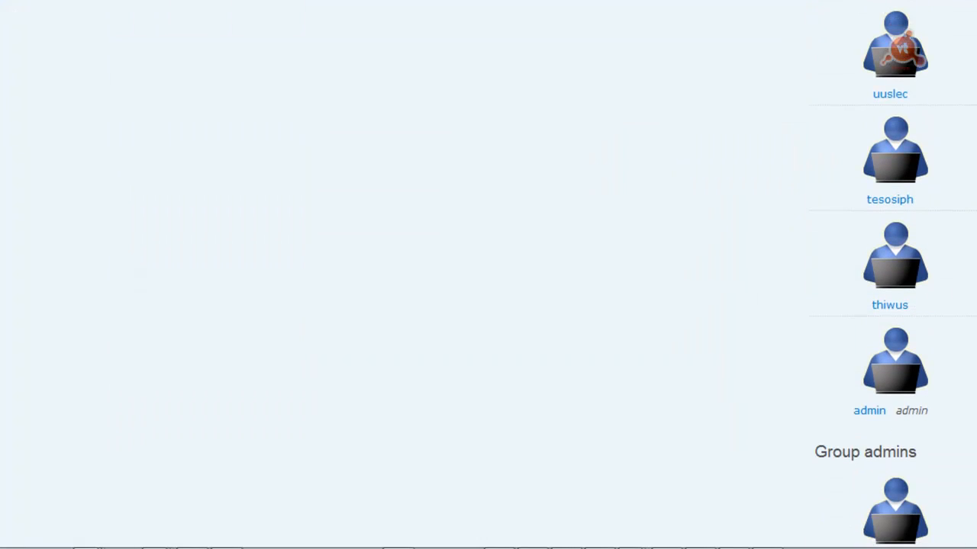
click(903, 281)
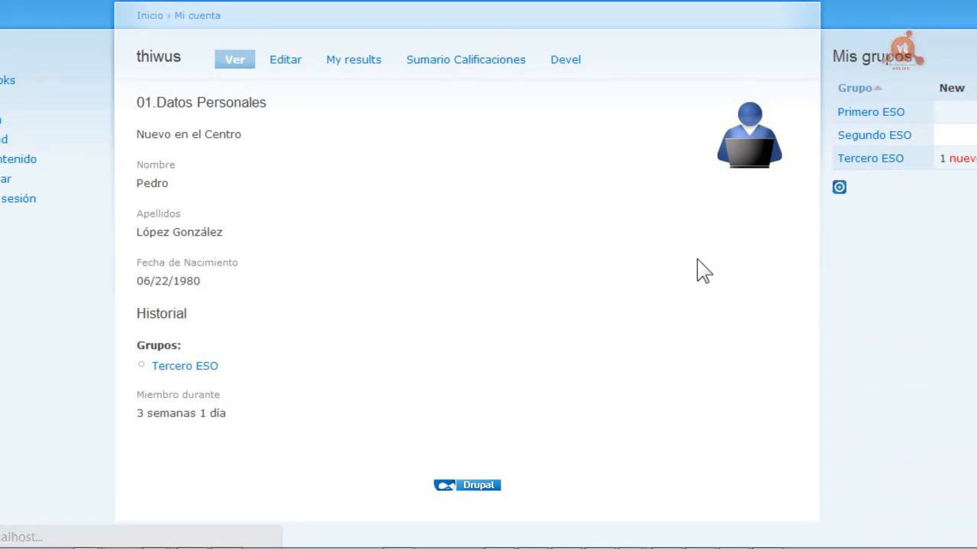
click(747, 143)
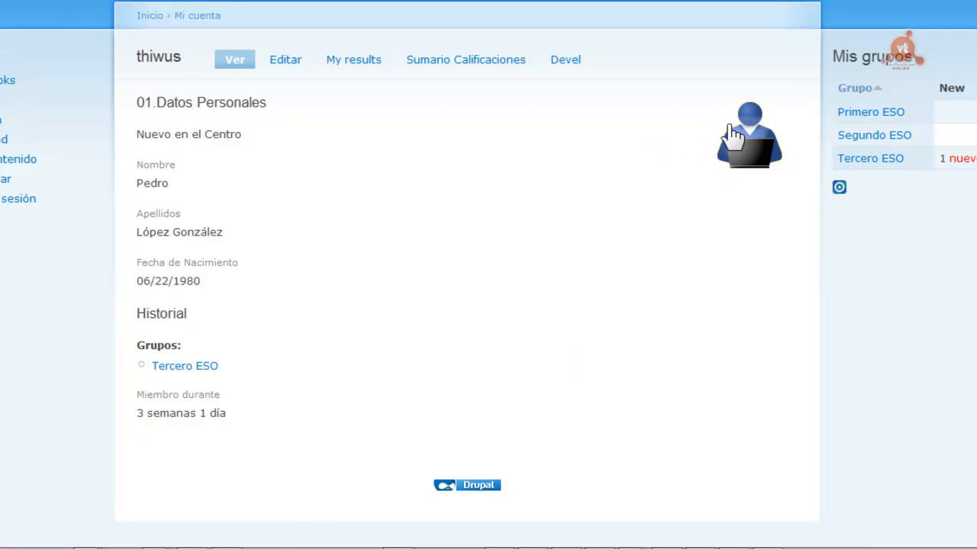
click(280, 69)
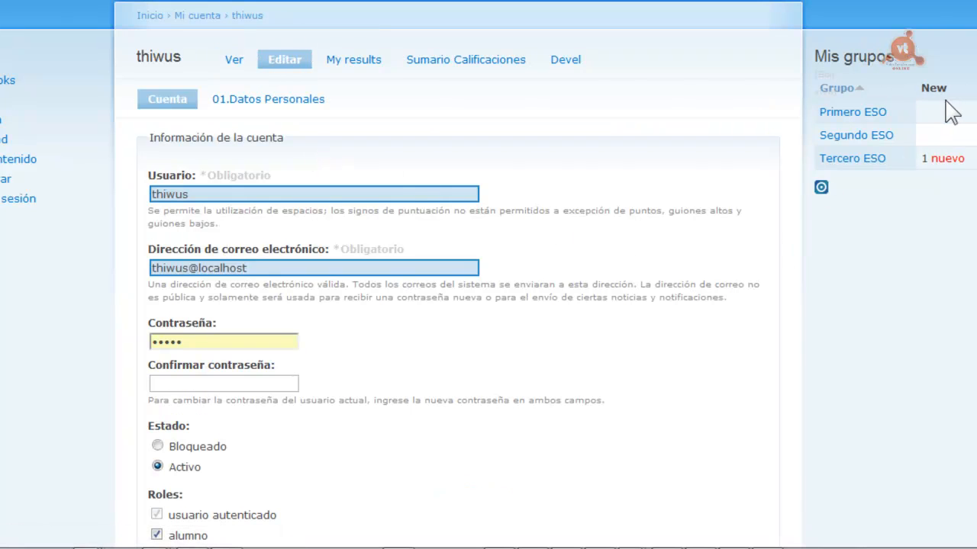
scroll(733, 382, down, 10)
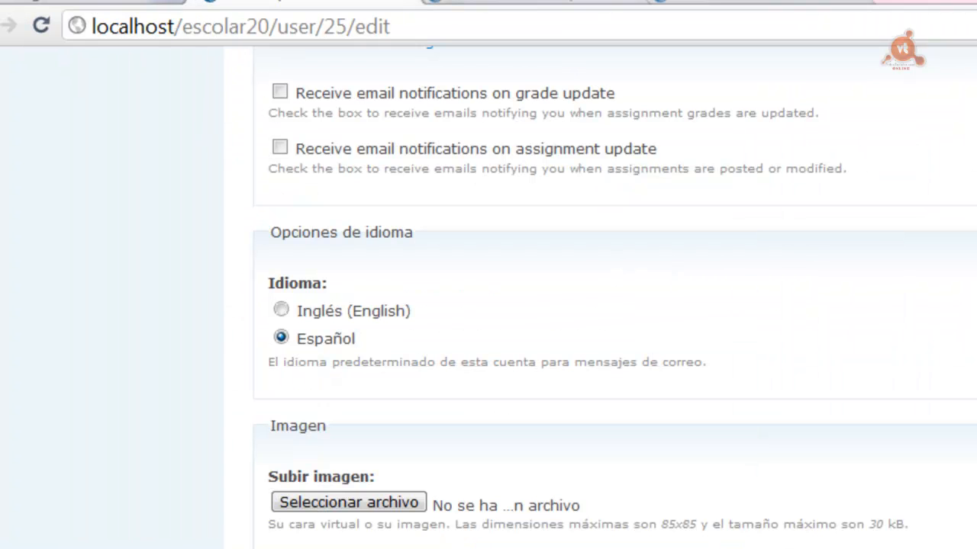
scroll(489, 297, up, 10)
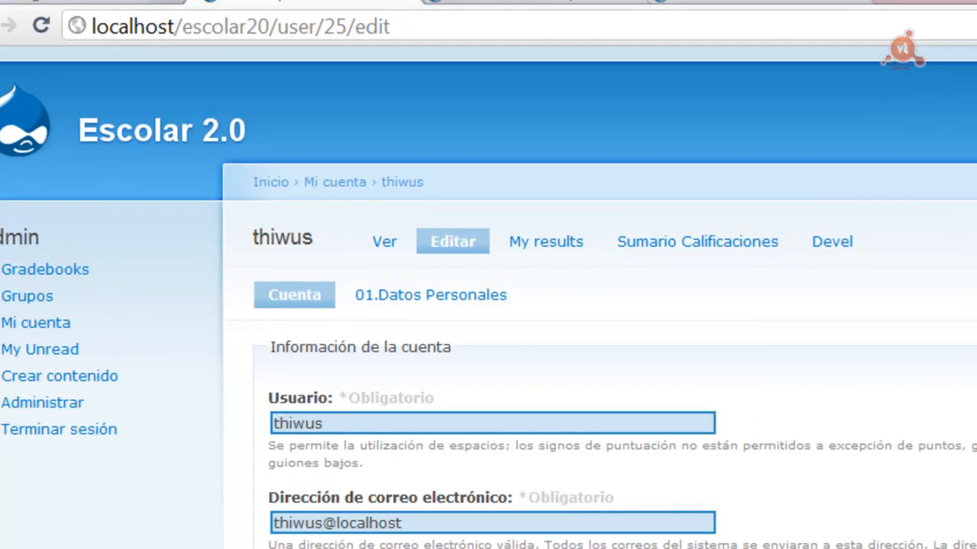
click(502, 5)
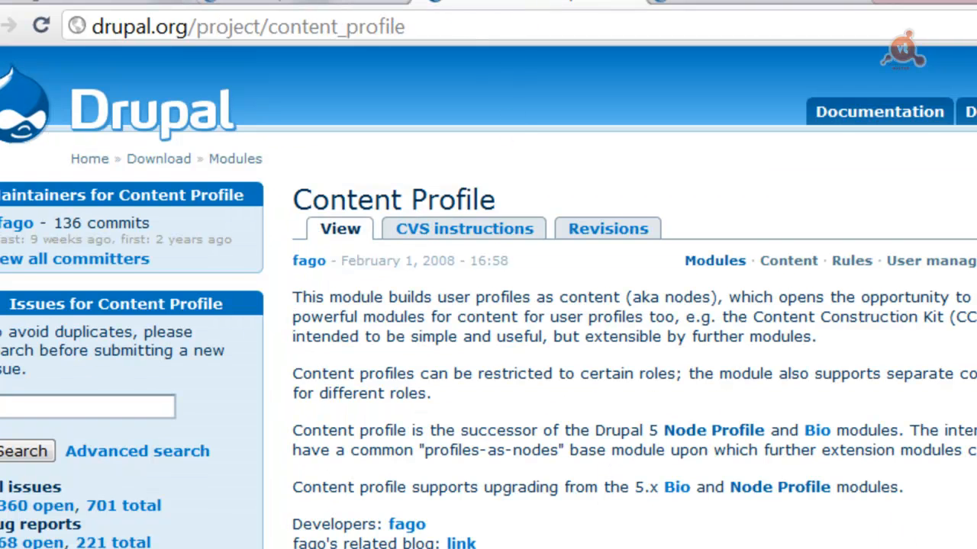
scroll(570, 186, down, 6)
scroll(570, 187, up, 6)
click(305, 11)
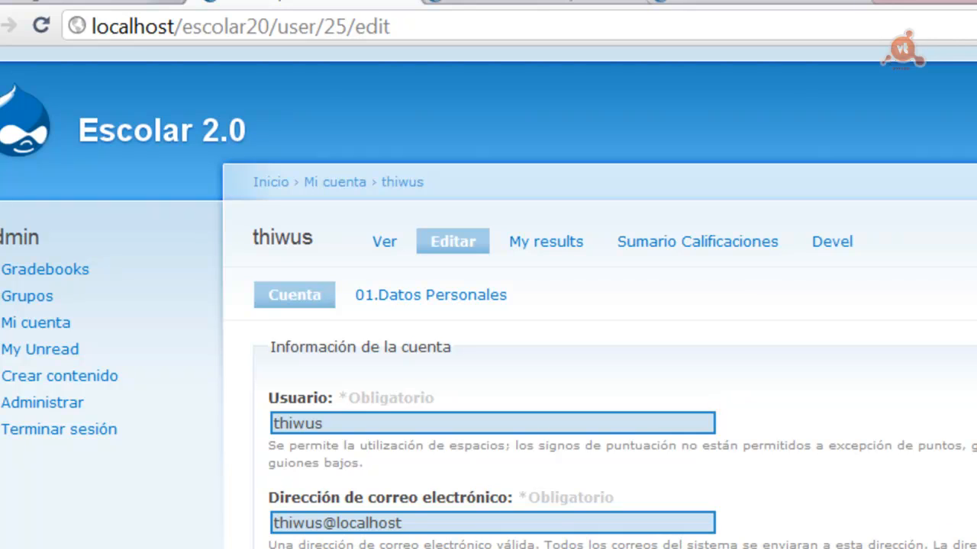
Open the student's 01.Datos Personales section
click(438, 293)
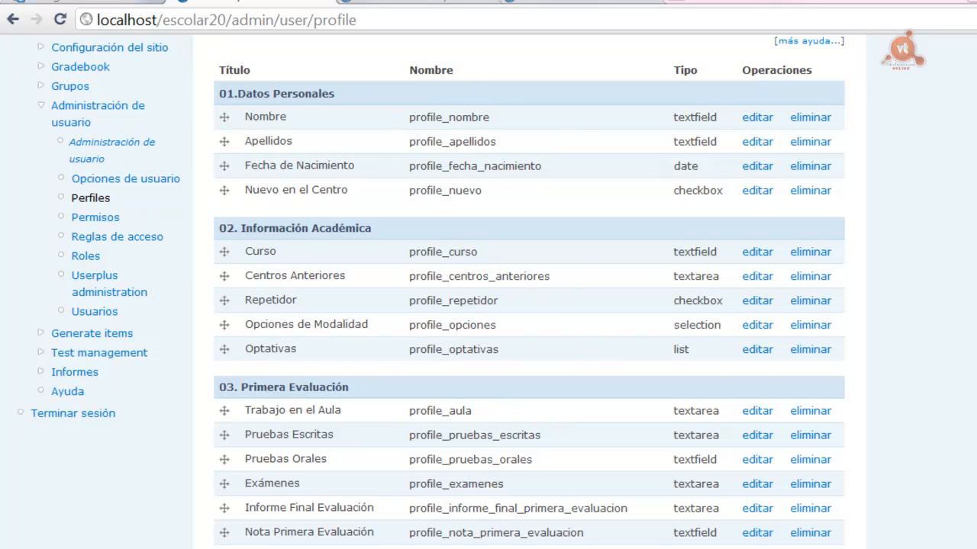
scroll(489, 274, up, 5)
click(919, 273)
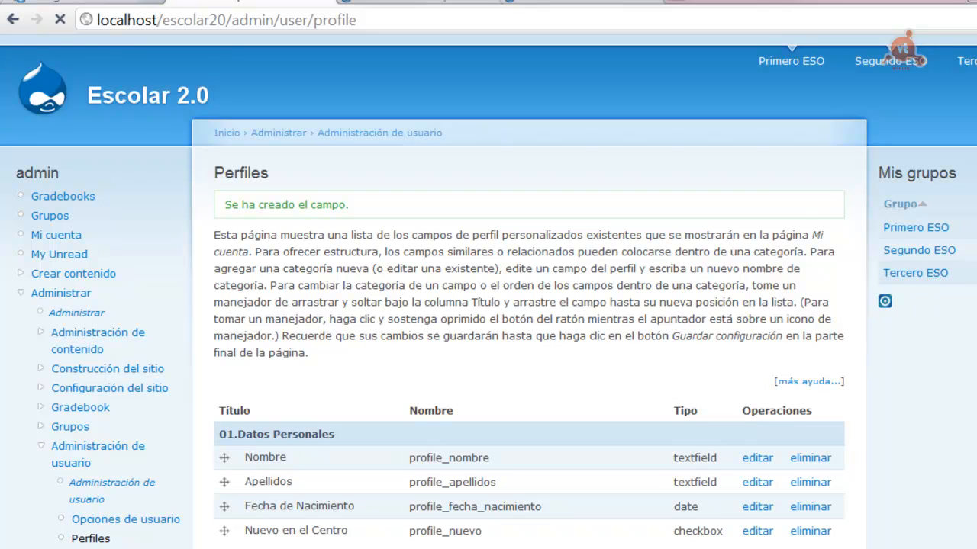
scroll(488, 290, down, 10)
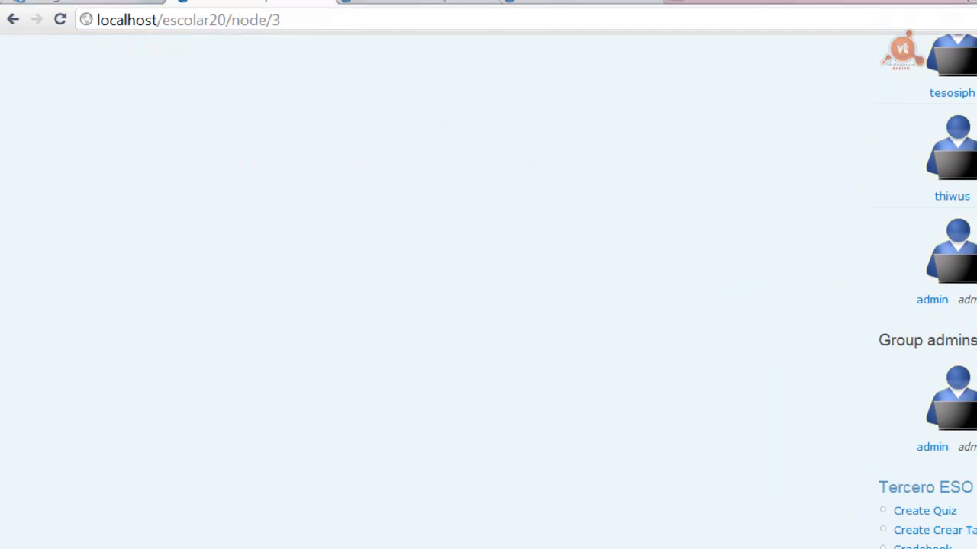
click(951, 197)
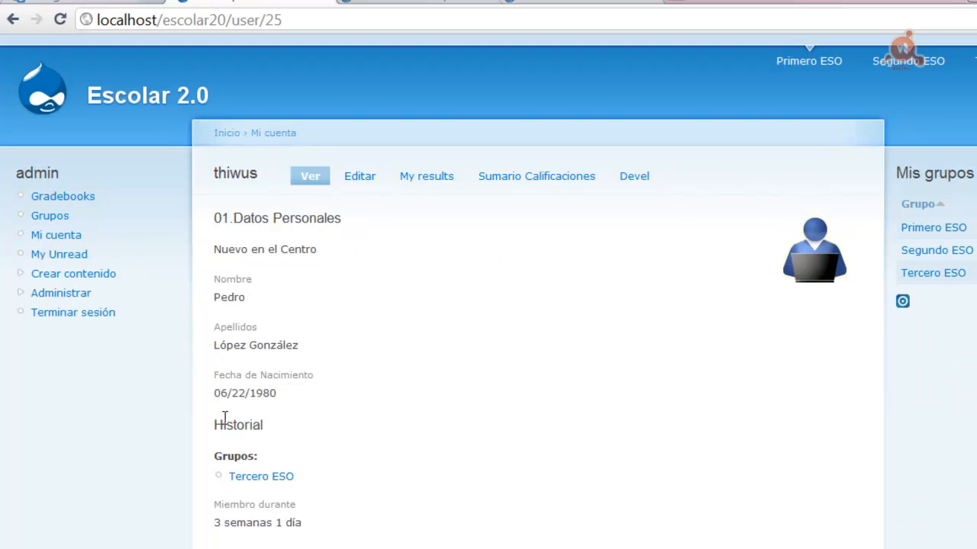
click(355, 178)
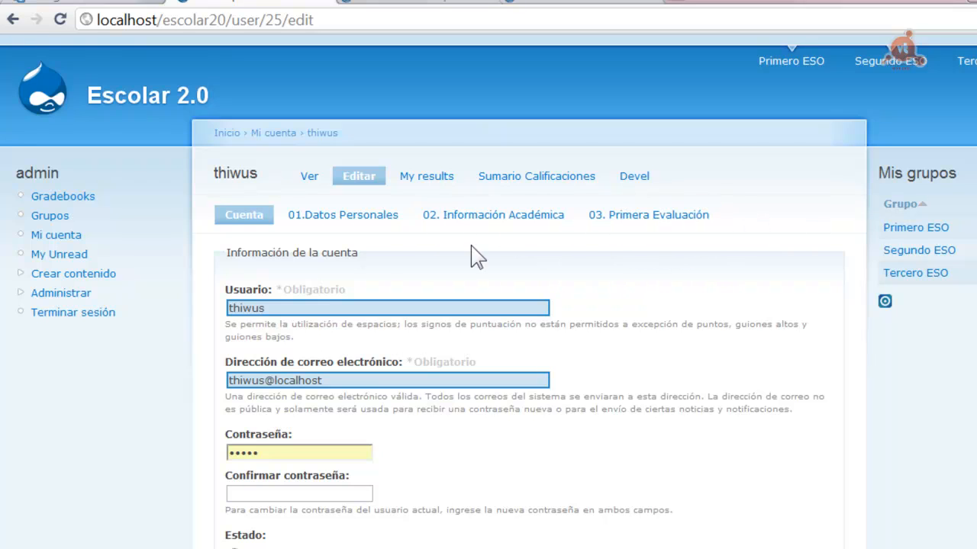
click(608, 215)
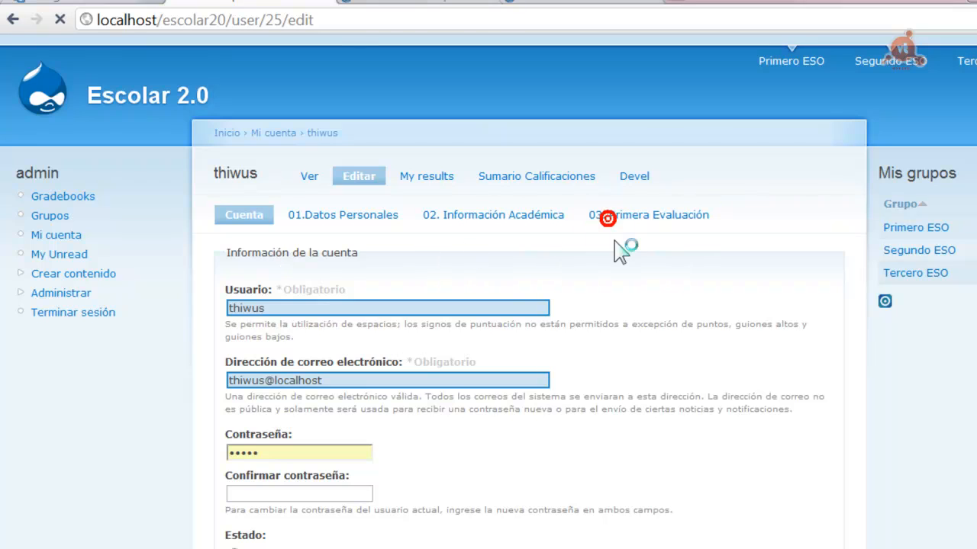
click(360, 312)
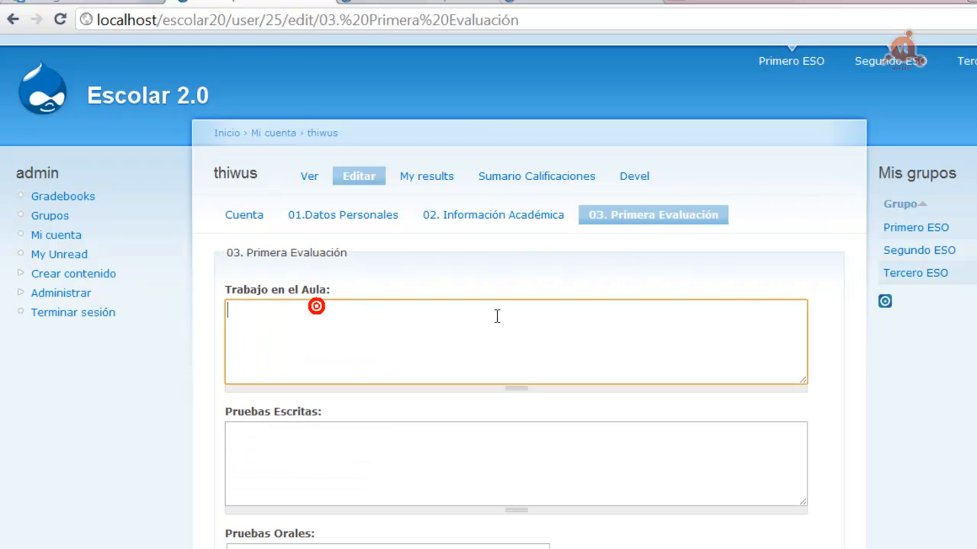
scroll(489, 305, down, 3)
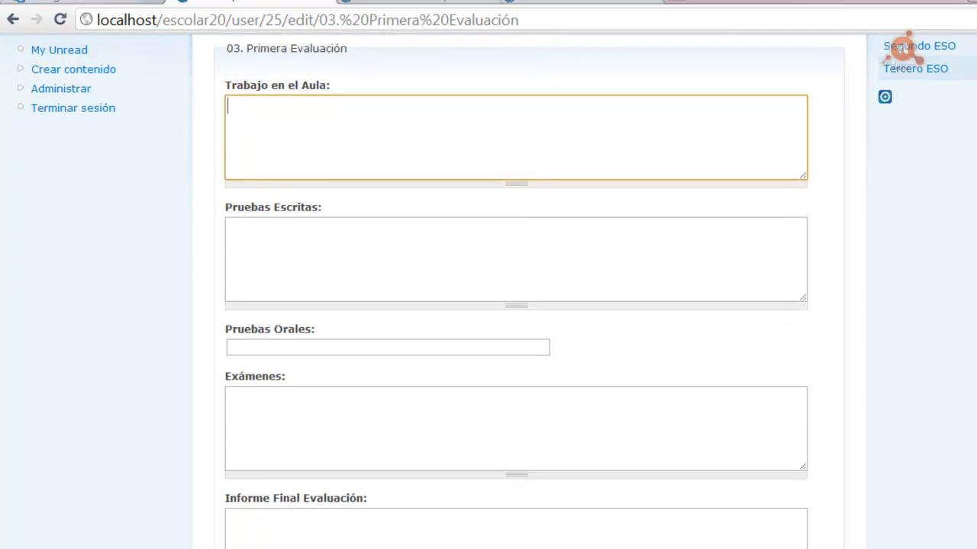
scroll(489, 306, down, 3)
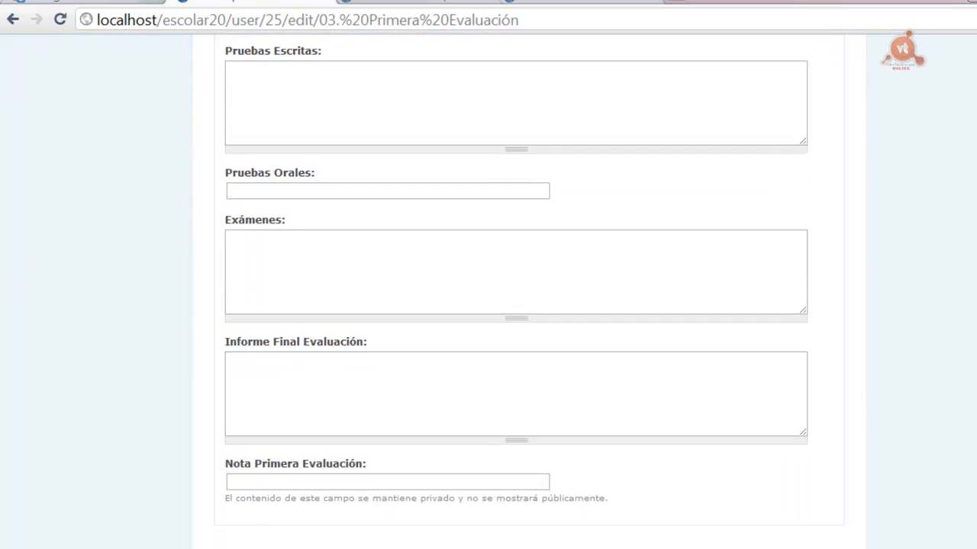
scroll(488, 305, up, 4)
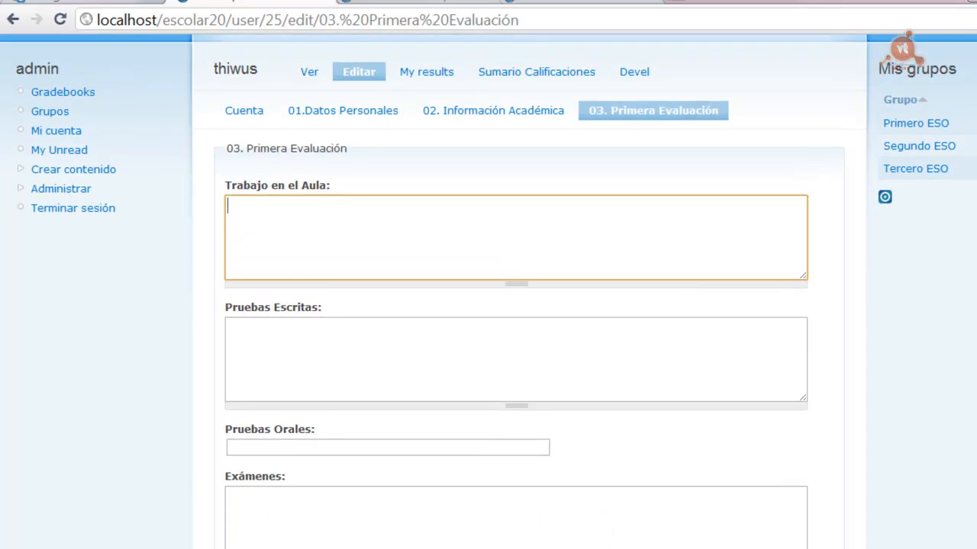
scroll(488, 305, down, 2)
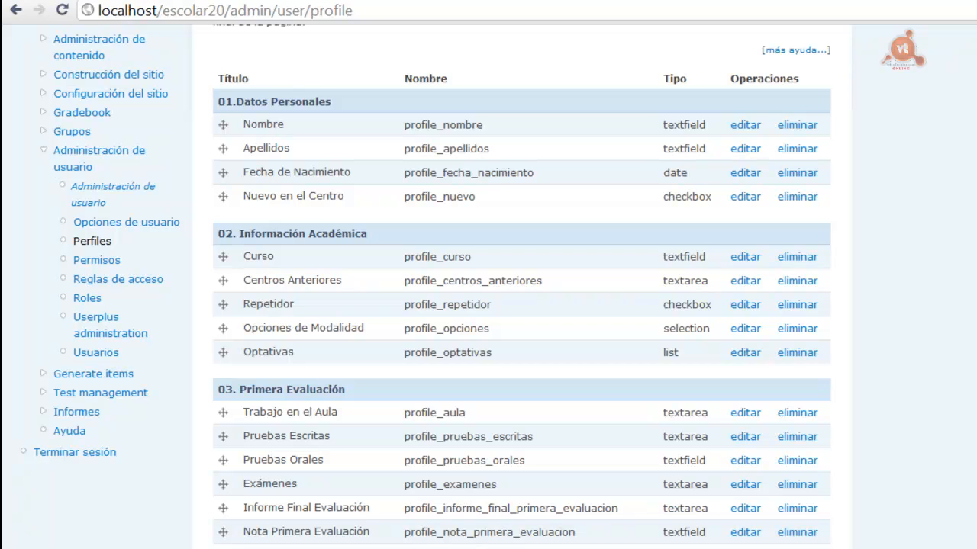
Change the Nota Primera Evaluación field's weight so it lists above personal data
scroll(676, 404, down, 3)
click(745, 294)
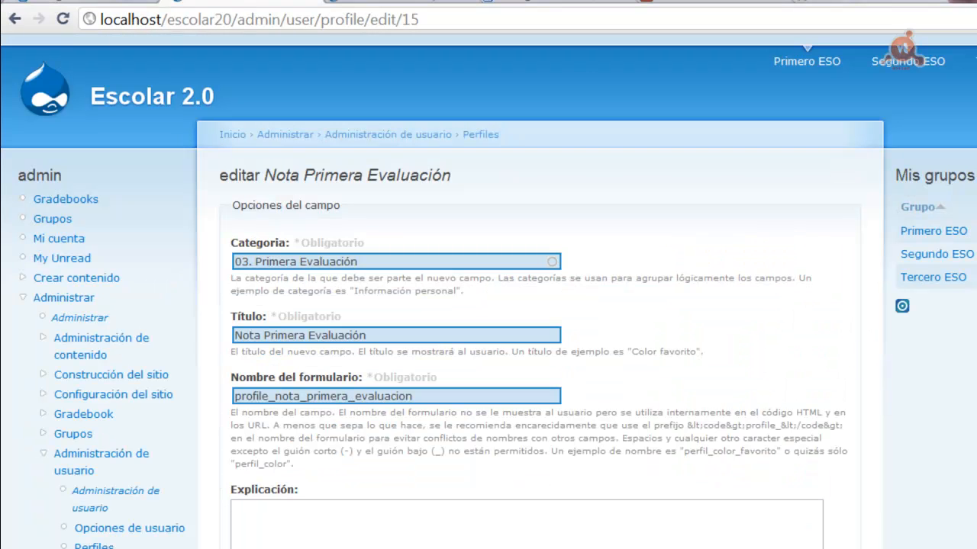
scroll(924, 244, down, 3)
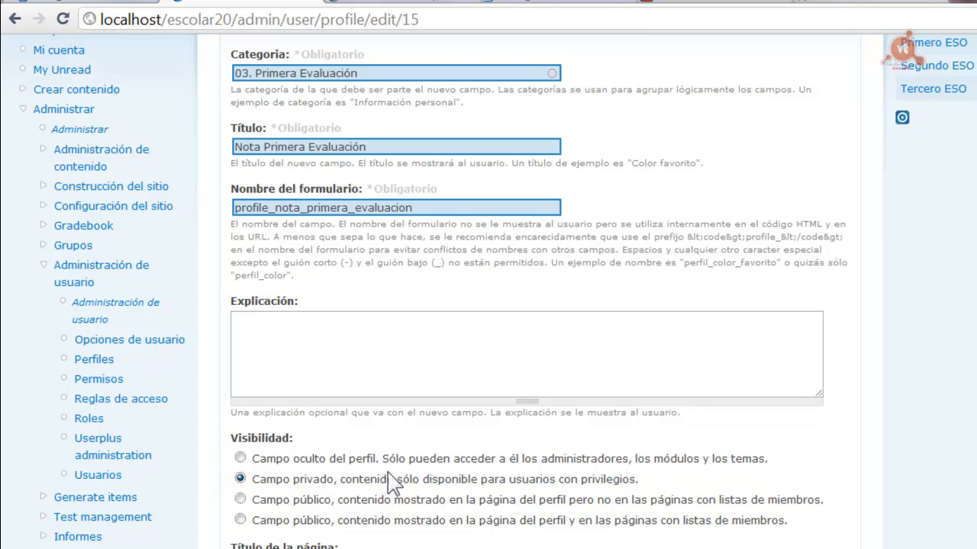
scroll(526, 291, up, 3)
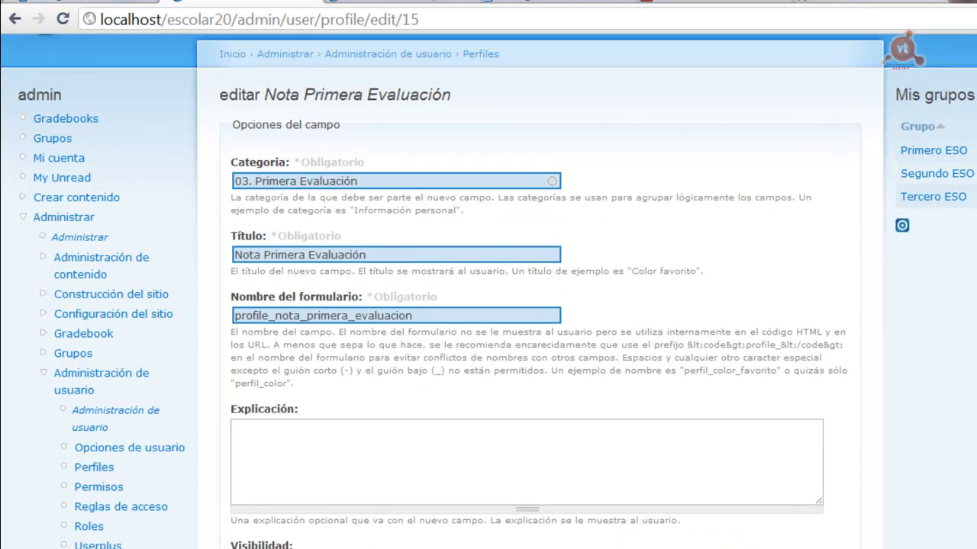
scroll(527, 291, down, 2)
scroll(371, 323, down, 1)
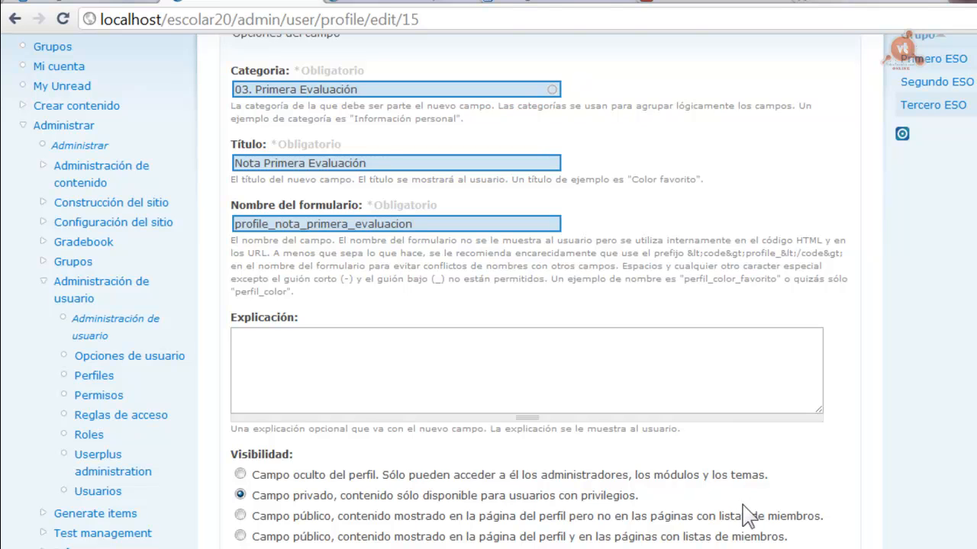
scroll(746, 515, down, 4)
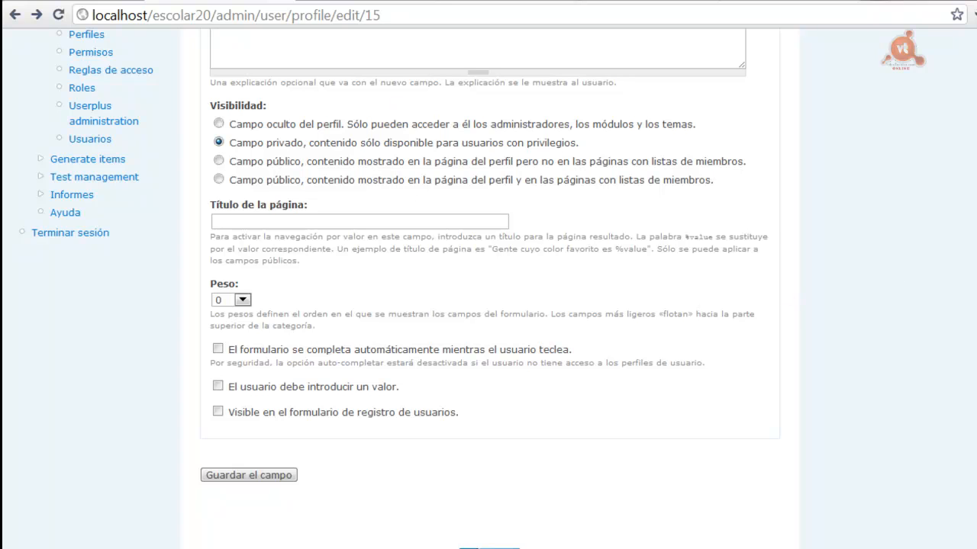
click(242, 301)
drag(245, 328, 243, 417)
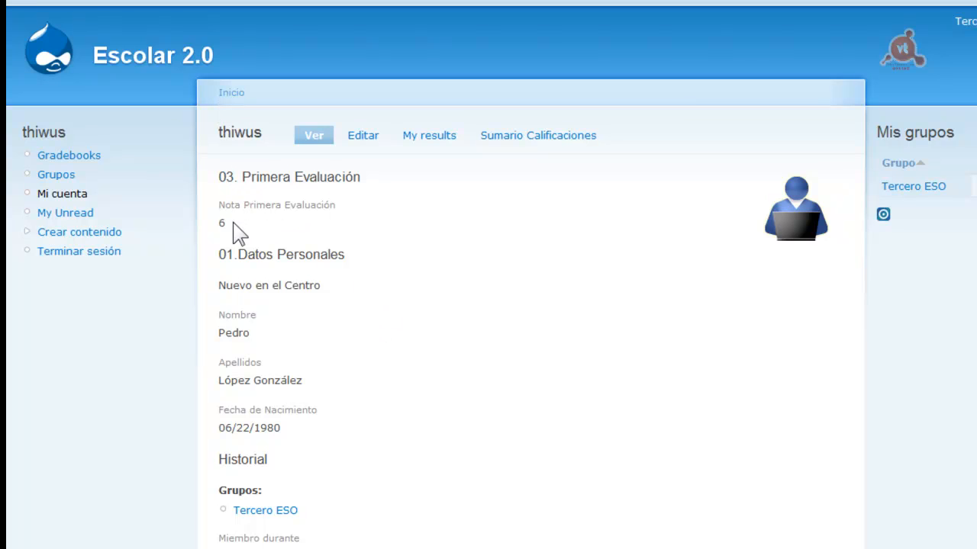
Check the grade 6 on the profile and open the student's 03. Primera Evaluación edit section
drag(217, 222, 233, 222)
click(363, 135)
click(687, 174)
Re-enter 6 as the student's Nota Primera Evaluación grade
click(253, 265)
double_click(236, 266)
text(45)
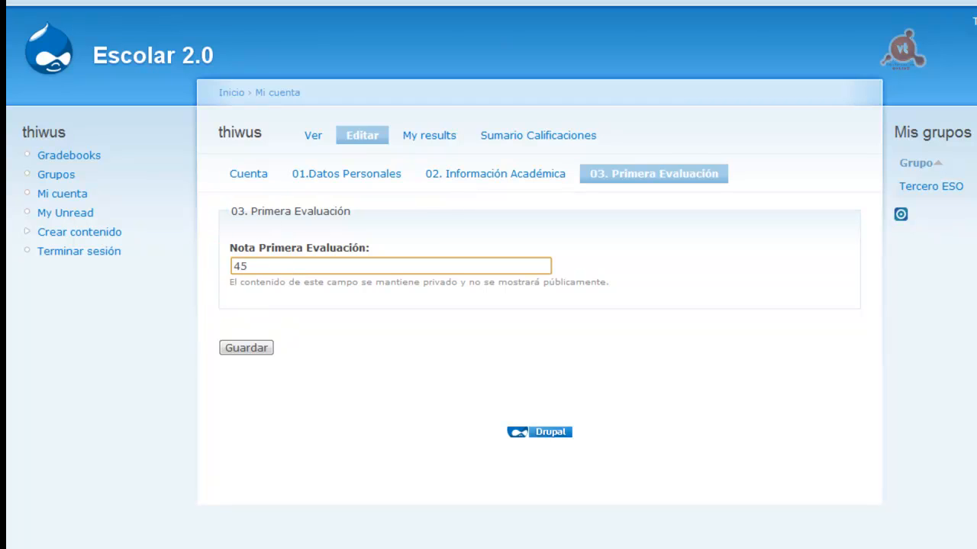
key(BackSpace)
key(BackSpace)
text(6)
click(626, 338)
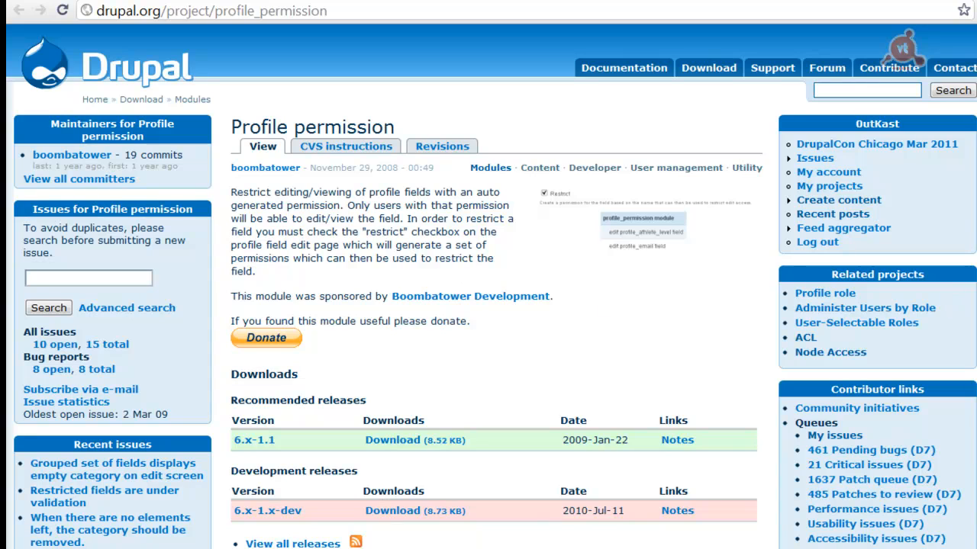
Tick the Profile permission module on the Módulos page and save the configuration
scroll(488, 305, down, 3)
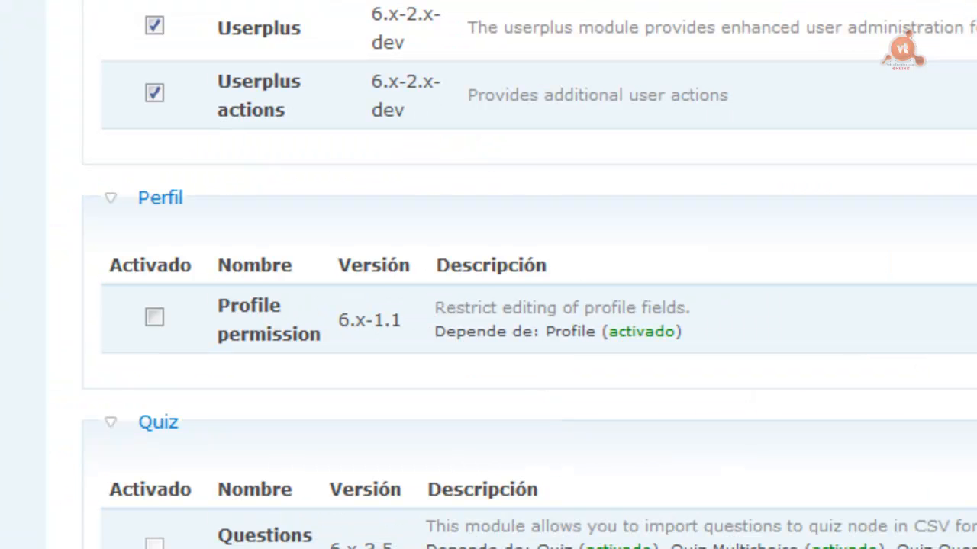
click(155, 316)
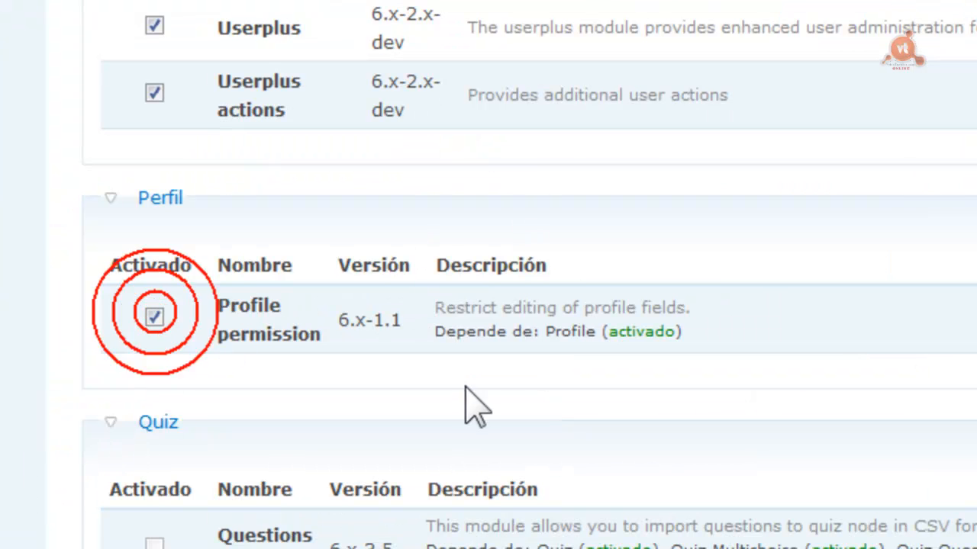
scroll(488, 305, down, 5)
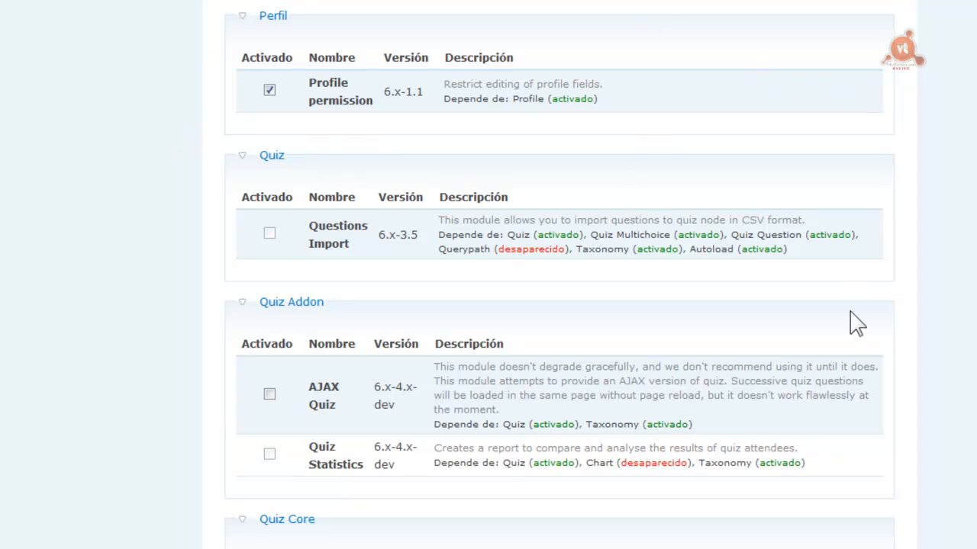
scroll(559, 305, down, 15)
click(279, 441)
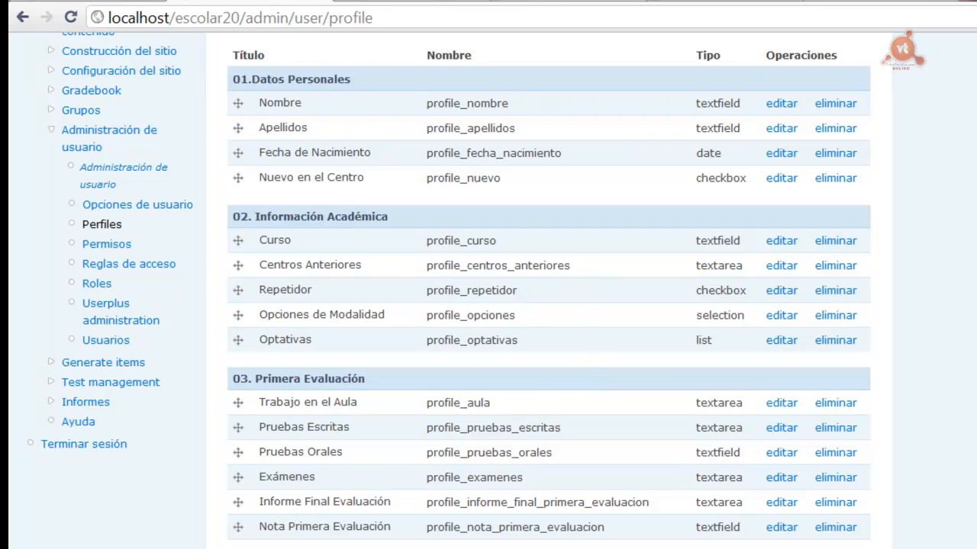
Turn on Restrict for the Nota Primera Evaluación field and save it
click(780, 526)
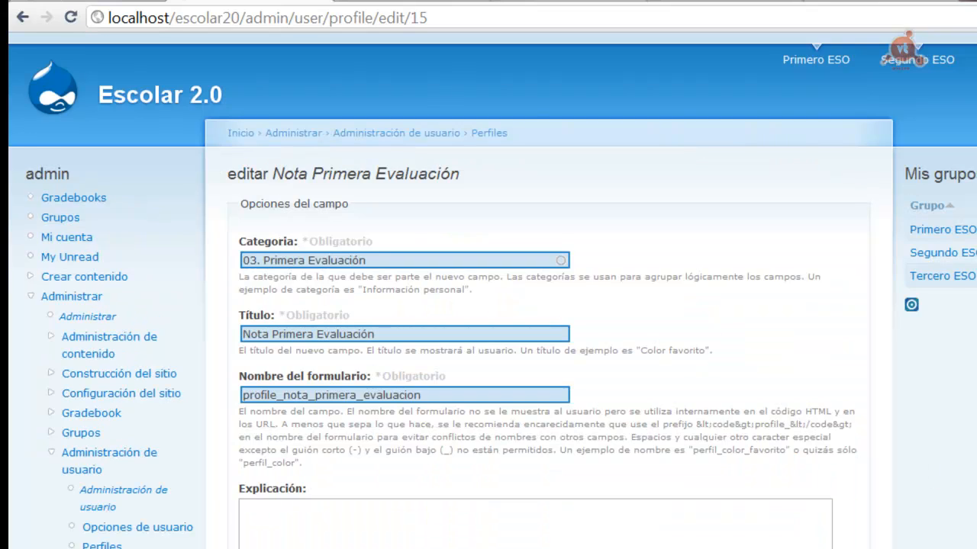
scroll(535, 305, down, 7)
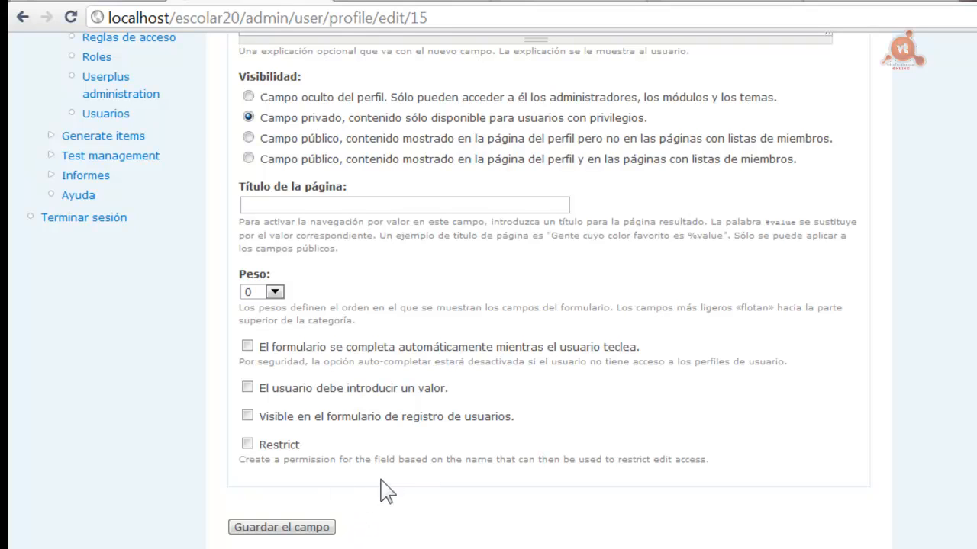
click(246, 446)
click(273, 533)
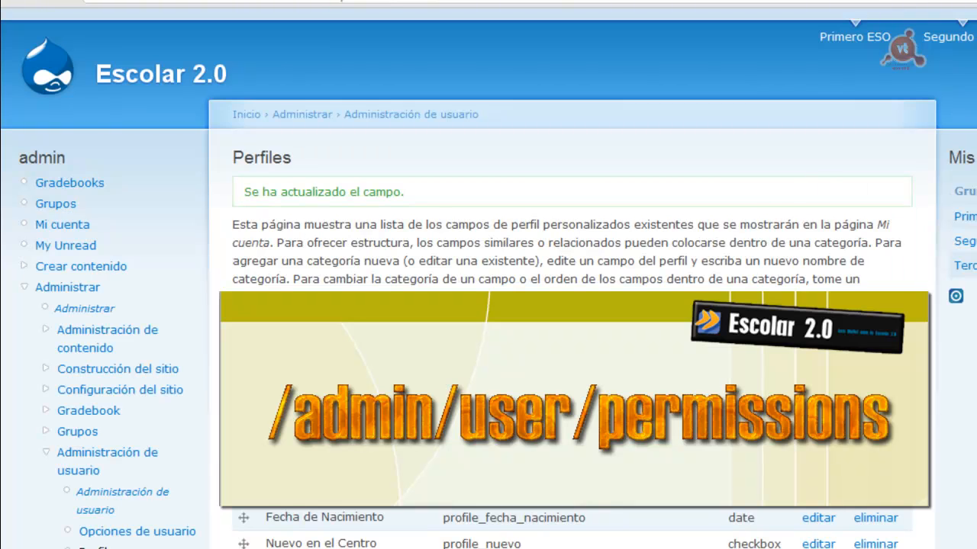
Grant alumno view and profesor edit and view on profile_nota_primera_evaluacion, then save permissions
scroll(572, 274, down, 3)
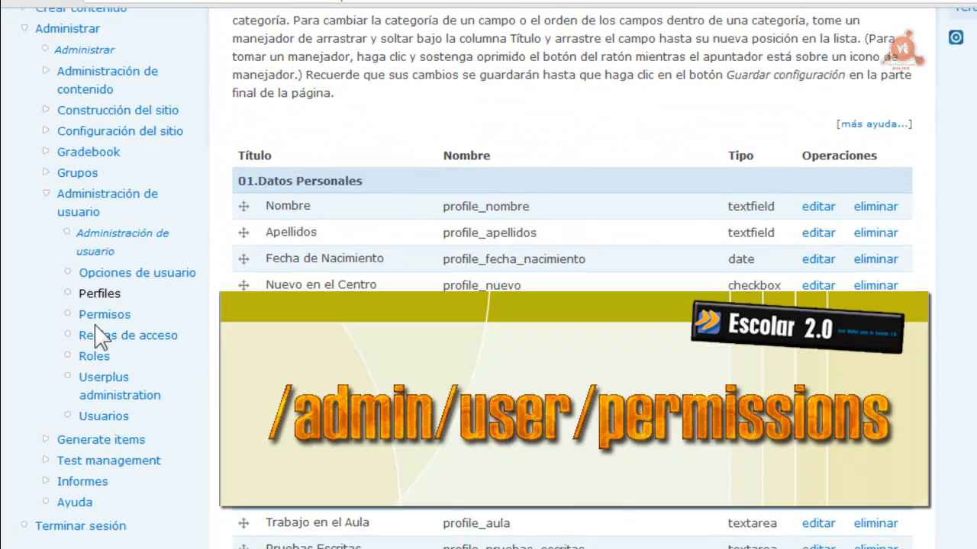
click(98, 314)
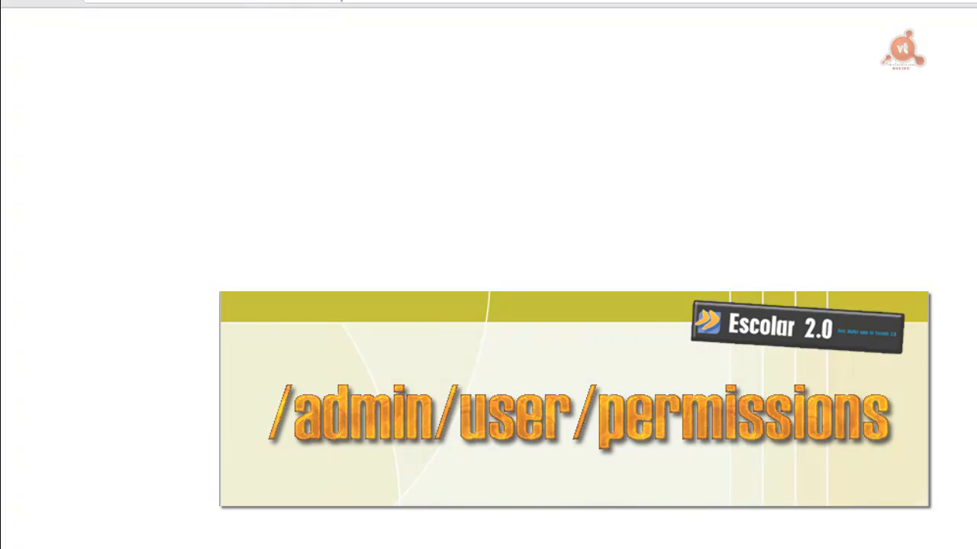
scroll(205, 183, down, 5)
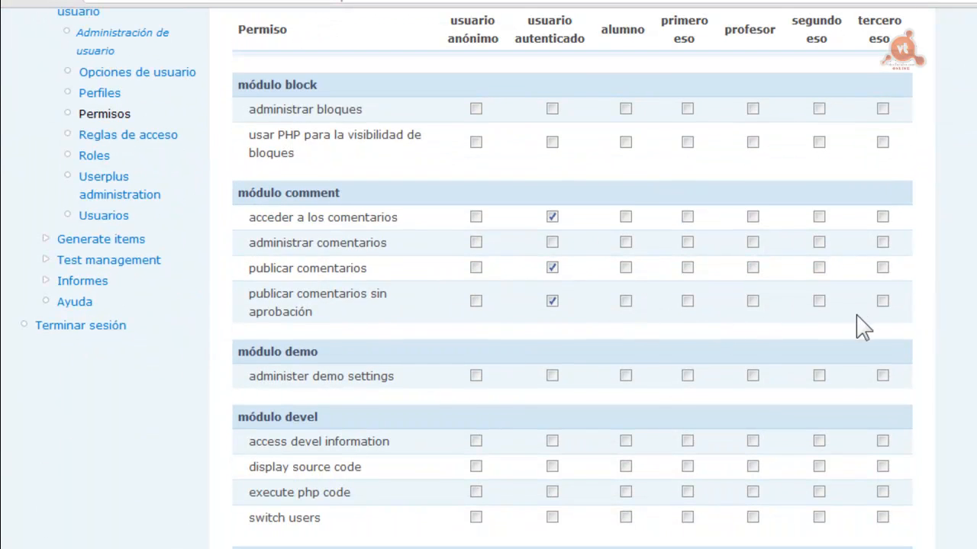
scroll(572, 305, down, 8)
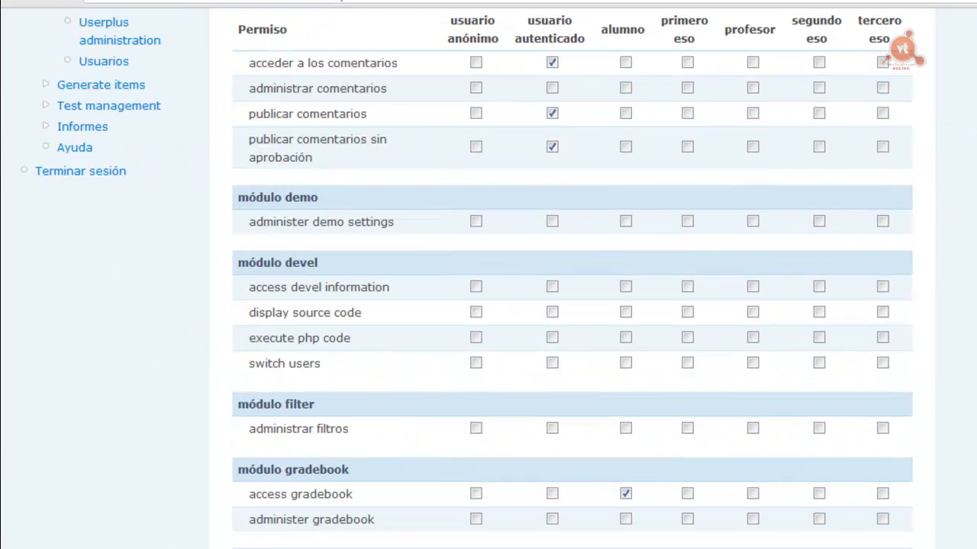
scroll(611, 320, down, 10)
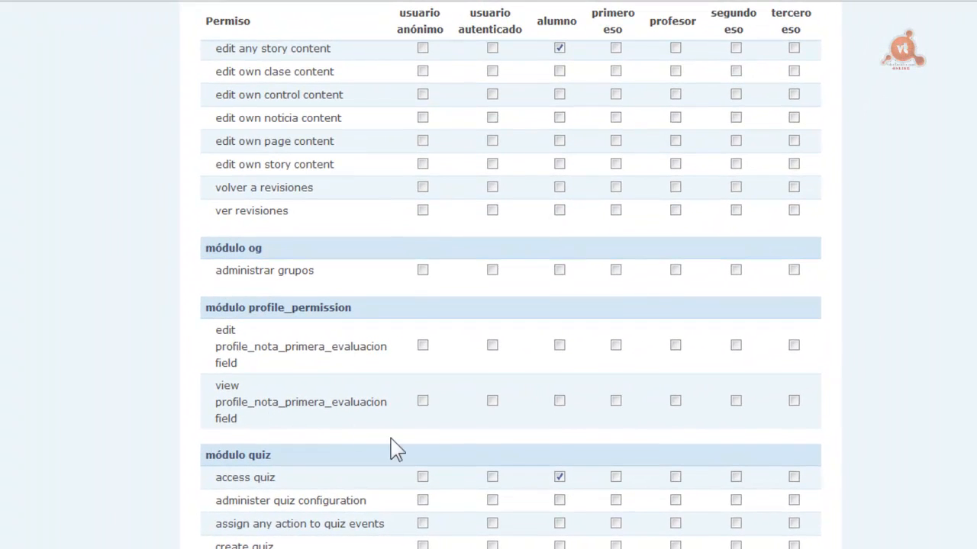
click(564, 391)
click(675, 345)
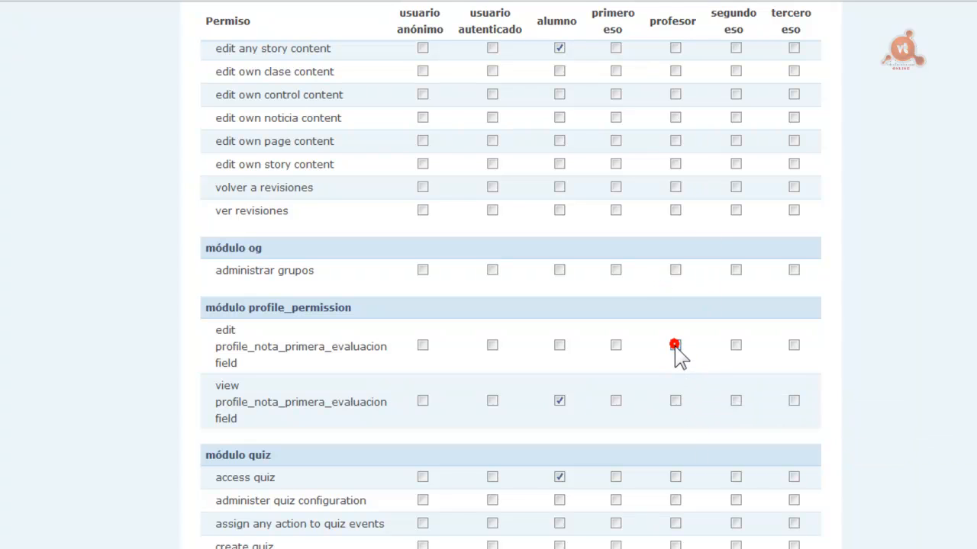
click(675, 401)
scroll(509, 290, down, 10)
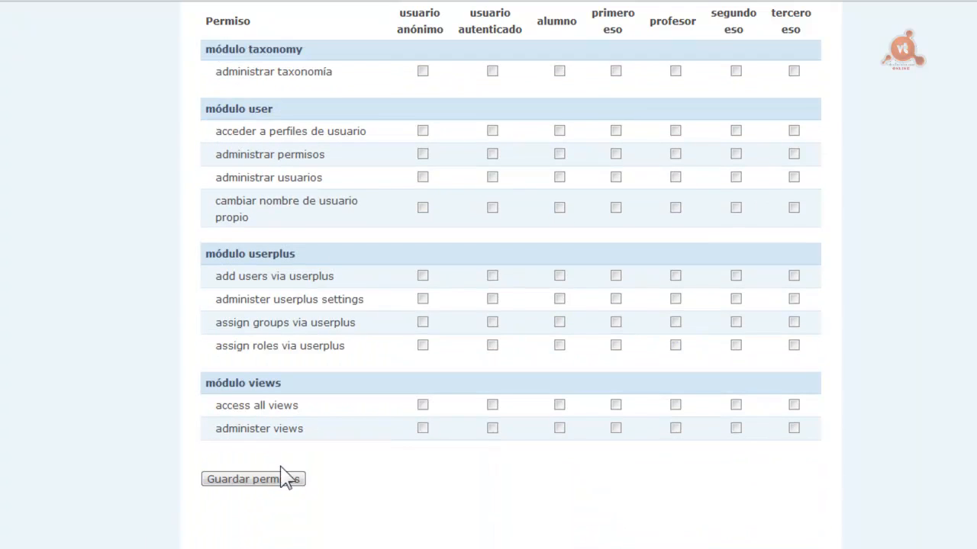
click(253, 479)
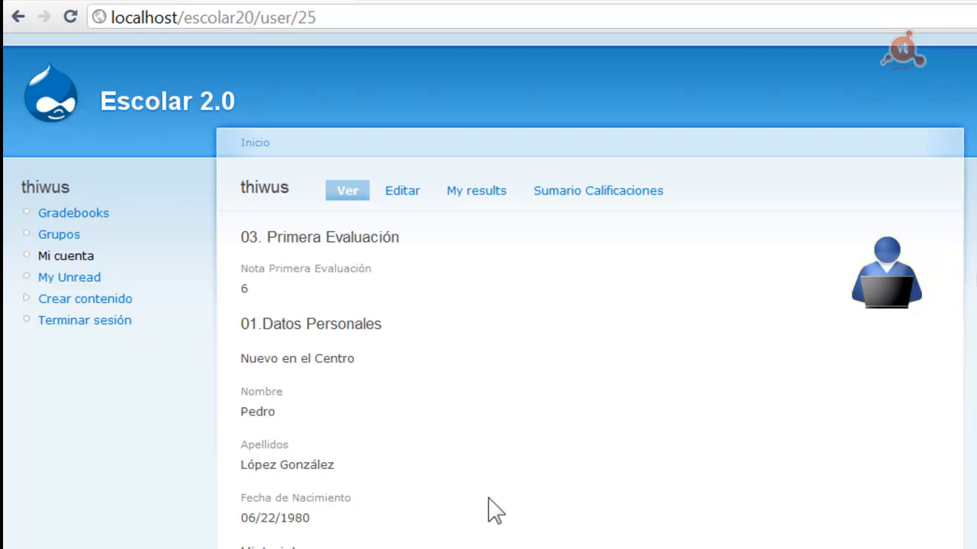
Confirm the grade 6 on the student's profile and open the 03. Primera Evaluación edit section
double_click(242, 287)
click(452, 253)
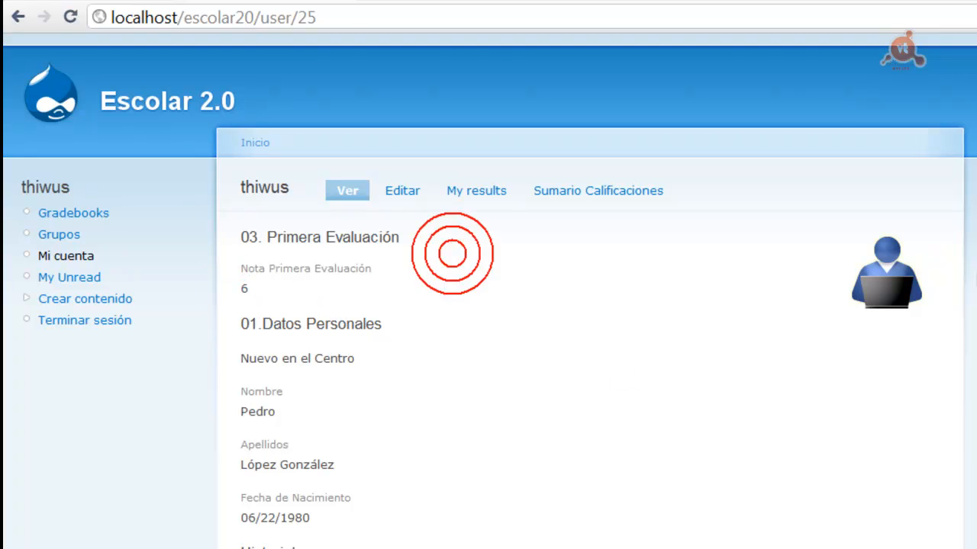
click(402, 191)
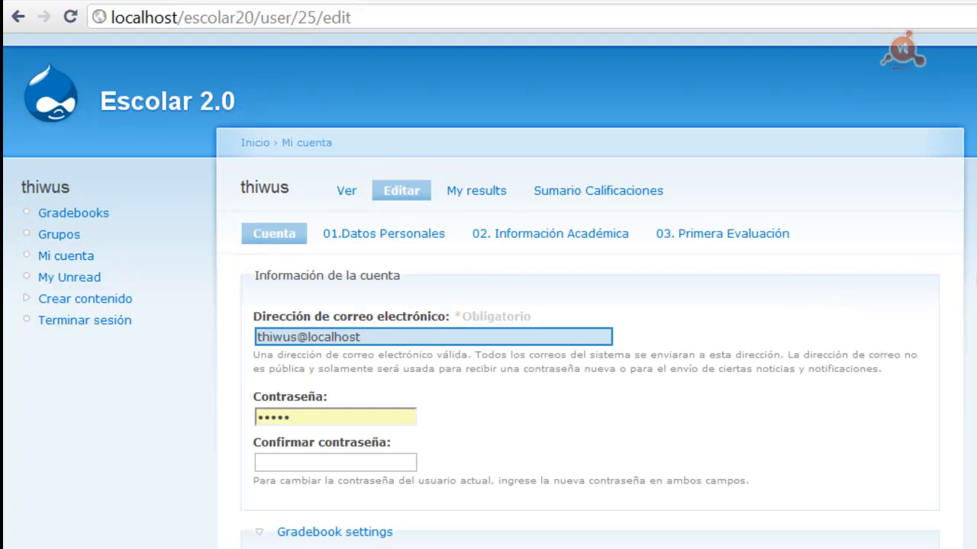
click(734, 235)
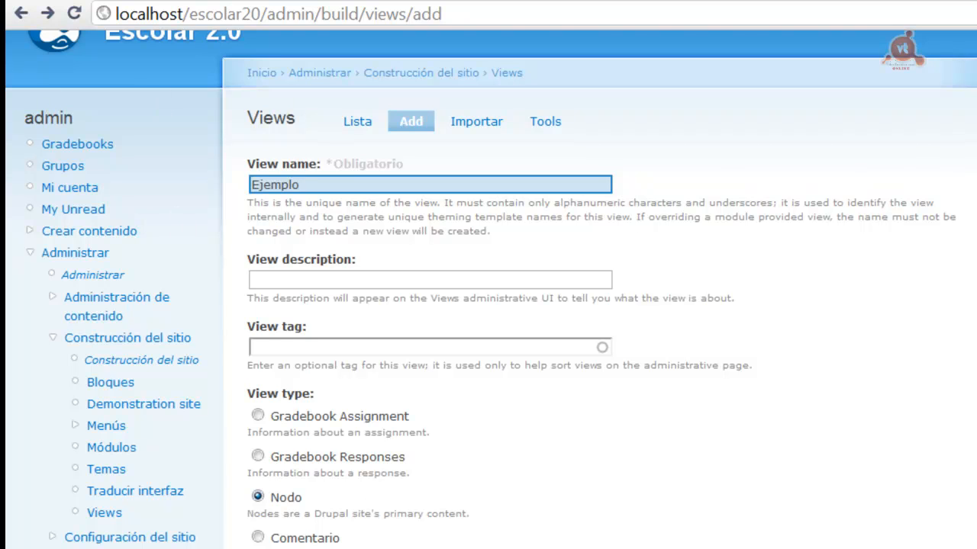
Create the Ejemplo view and browse the Perfil group of available filters
scroll(523, 65, down, 4)
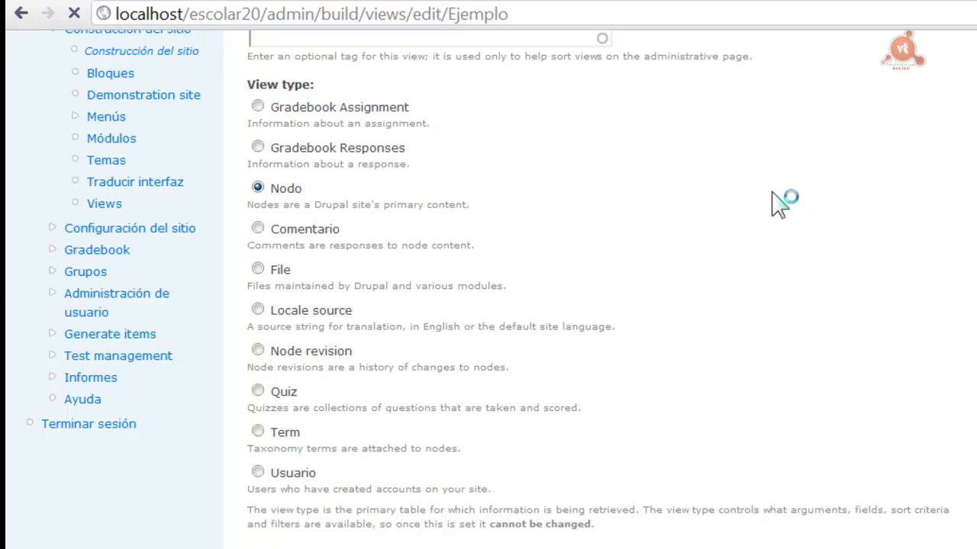
scroll(741, 389, down, 3)
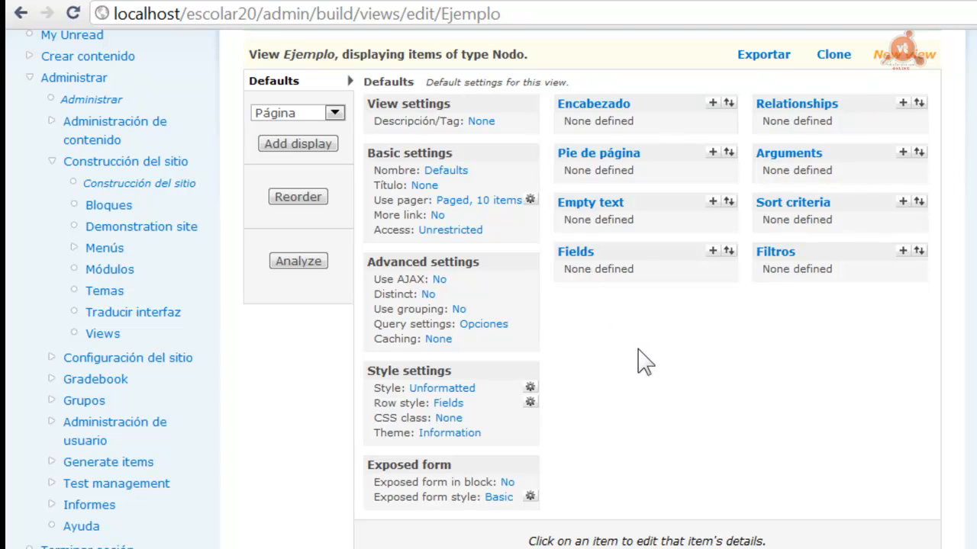
click(902, 251)
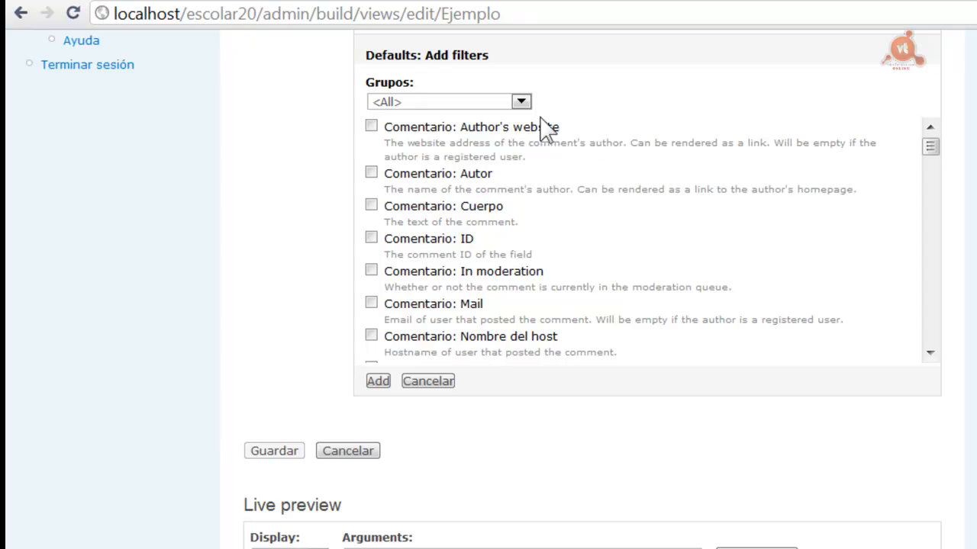
click(521, 102)
click(383, 235)
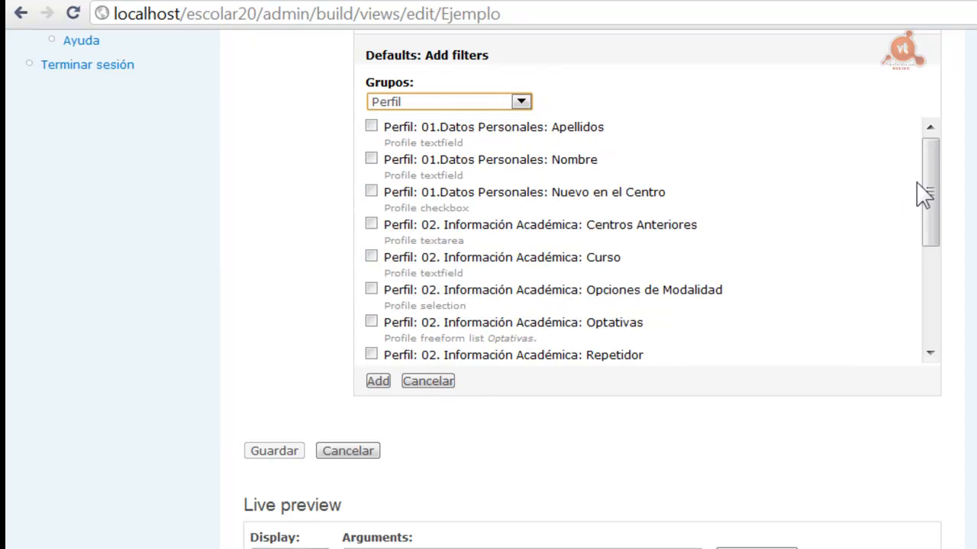
mouse_move(932, 178)
mouse_down()
mouse_move(932, 273)
mouse_move(930, 178)
mouse_up()
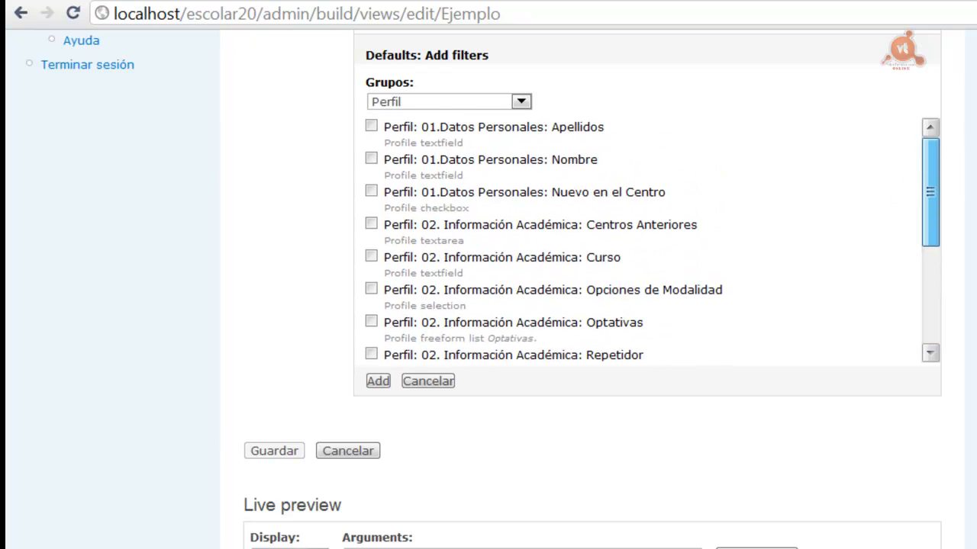
scroll(708, 375, up, 10)
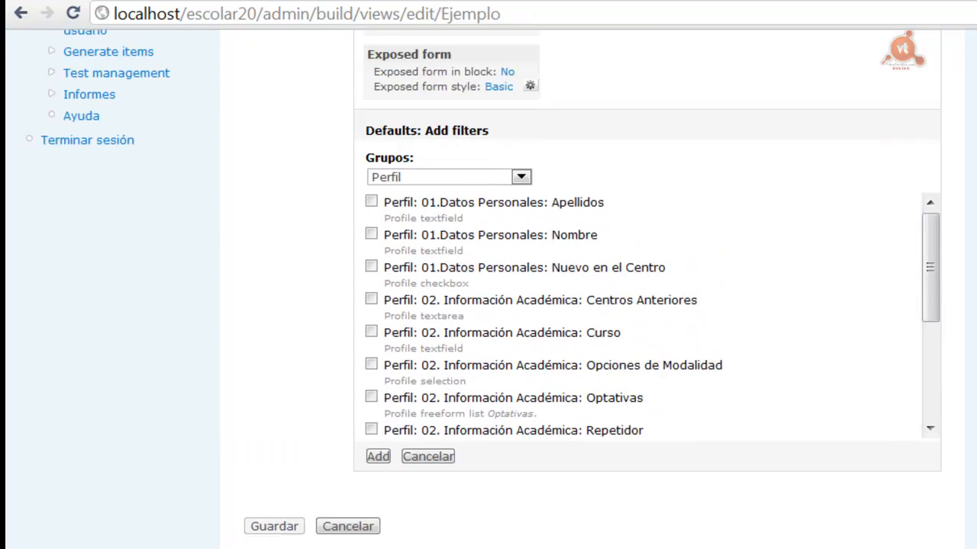
click(711, 298)
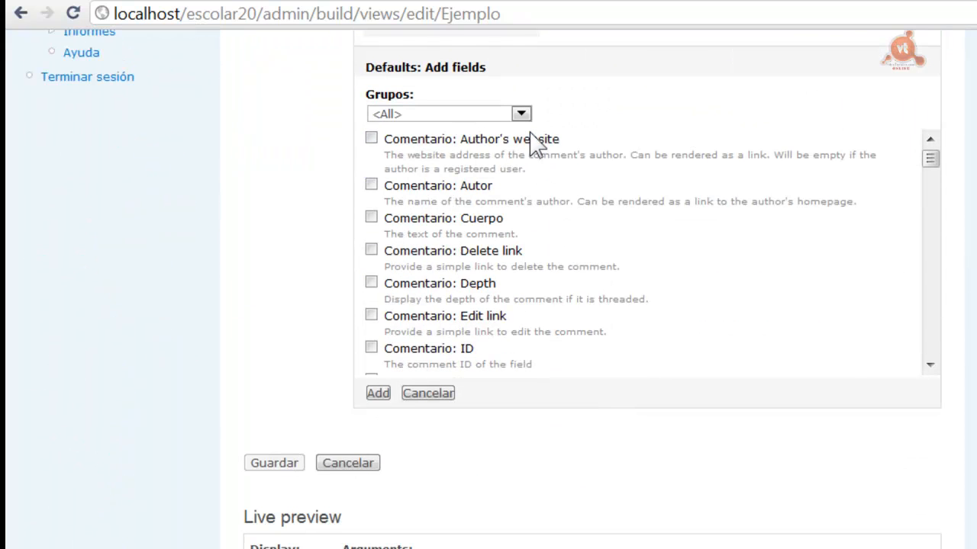
Filter the Ejemplo view's Add fields list to the Perfil group and browse its profile fields
click(521, 113)
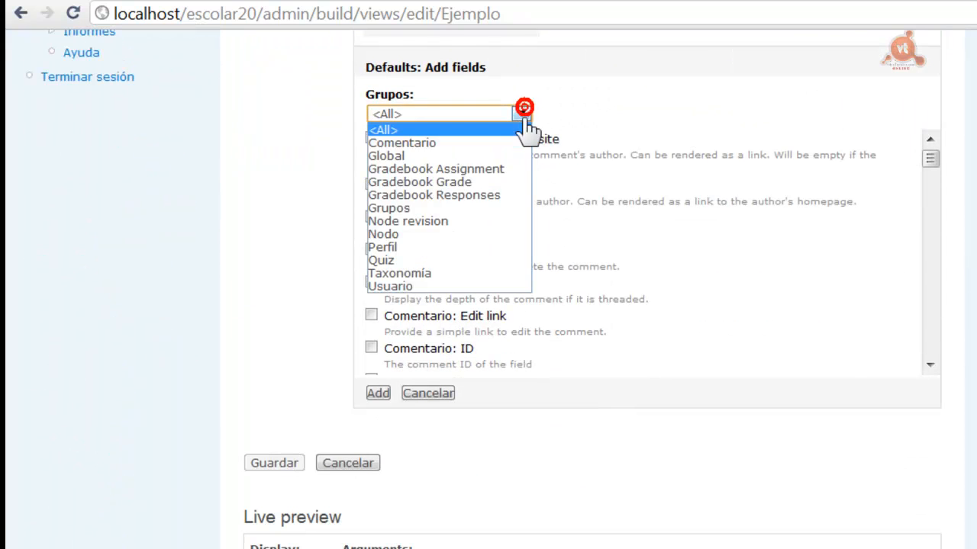
click(380, 246)
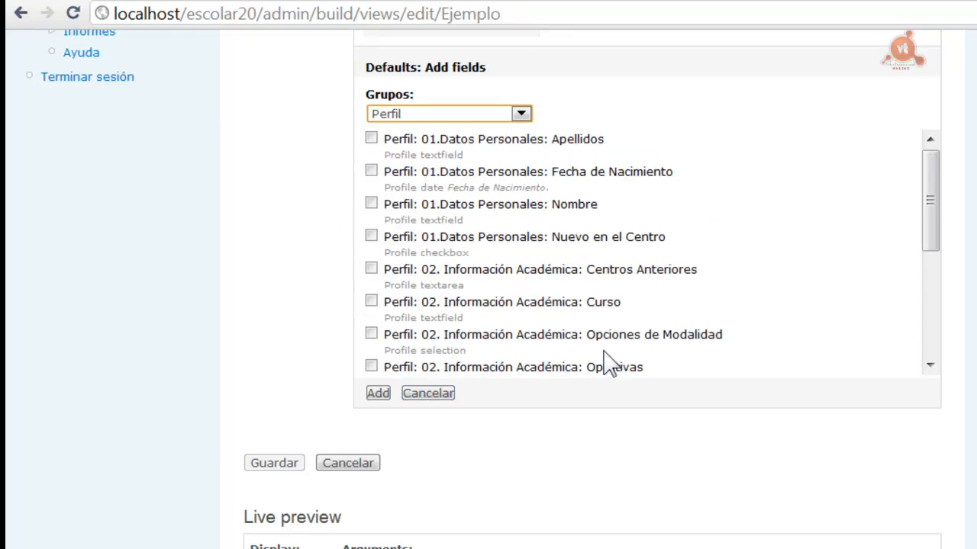
drag(928, 205, 924, 163)
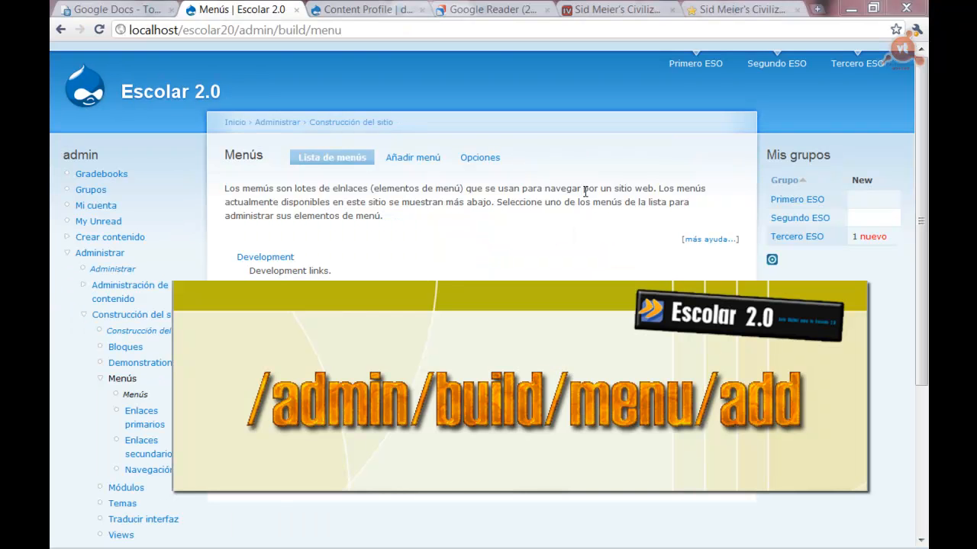
Add a menu with machine name 'profesor' and title 'Profesor', then save it
click(409, 158)
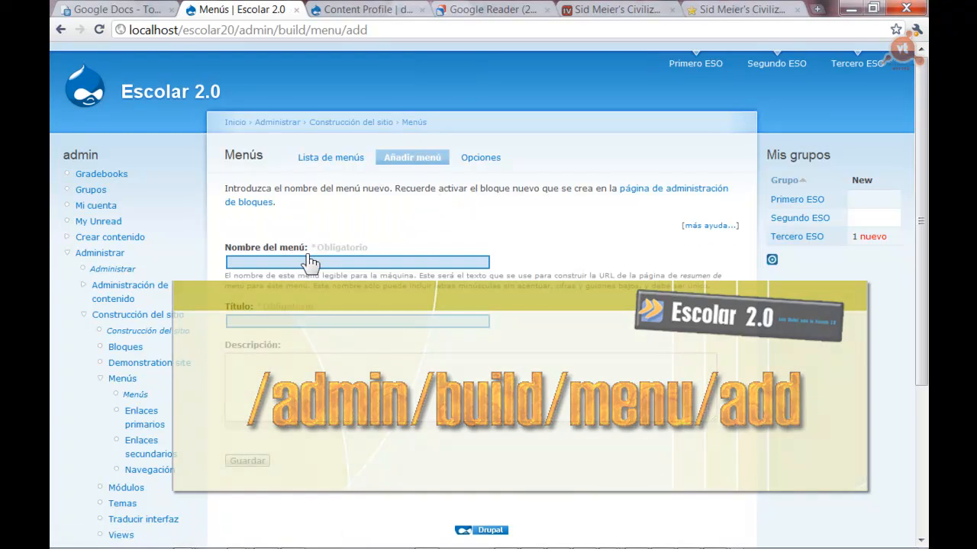
click(297, 261)
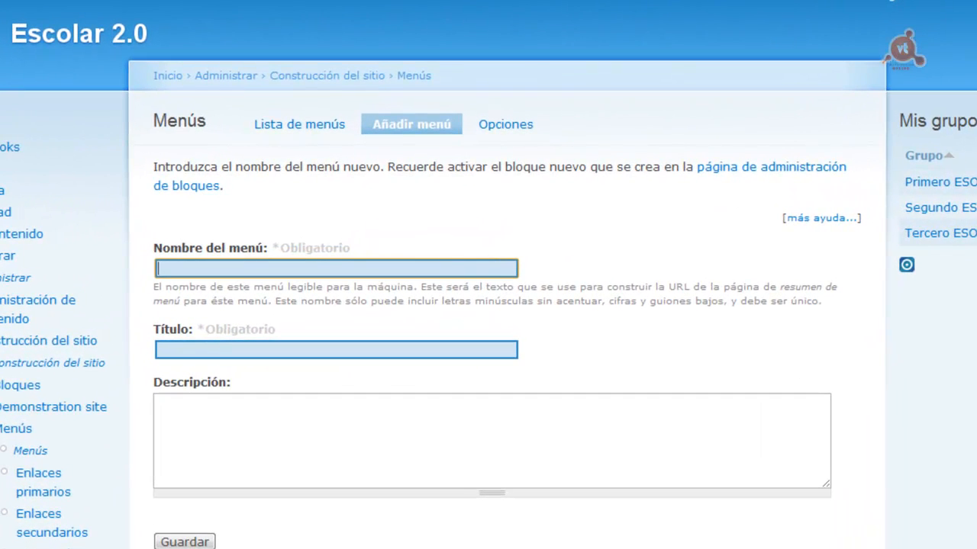
text(profesor)
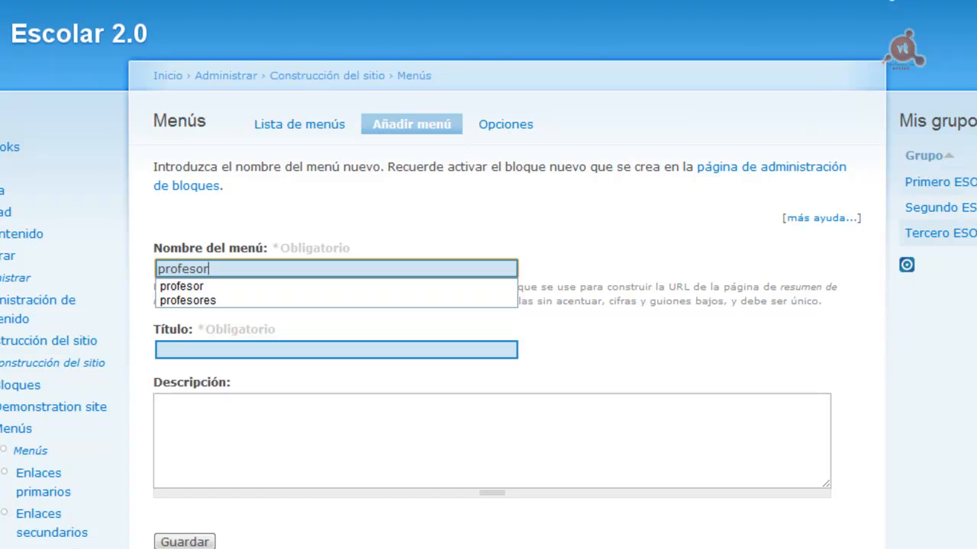
click(360, 350)
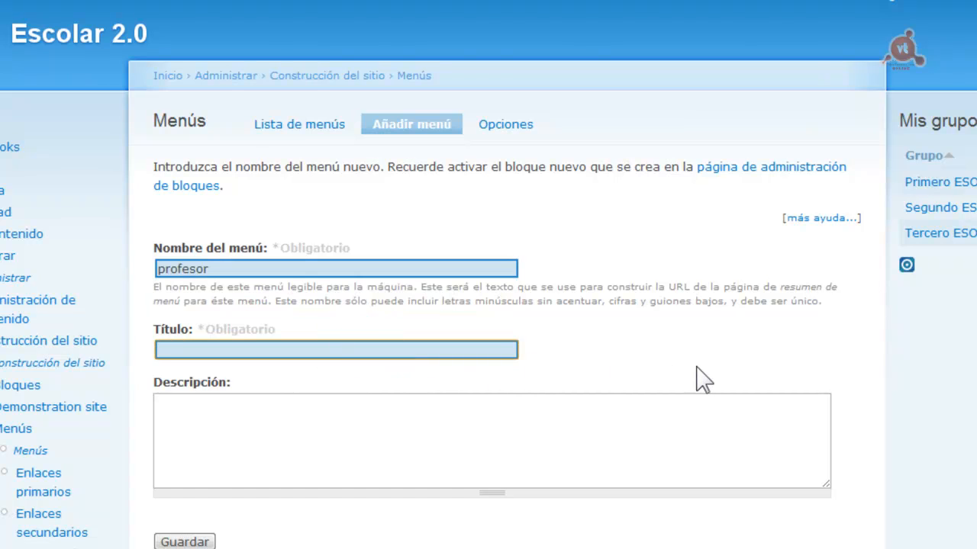
click(237, 345)
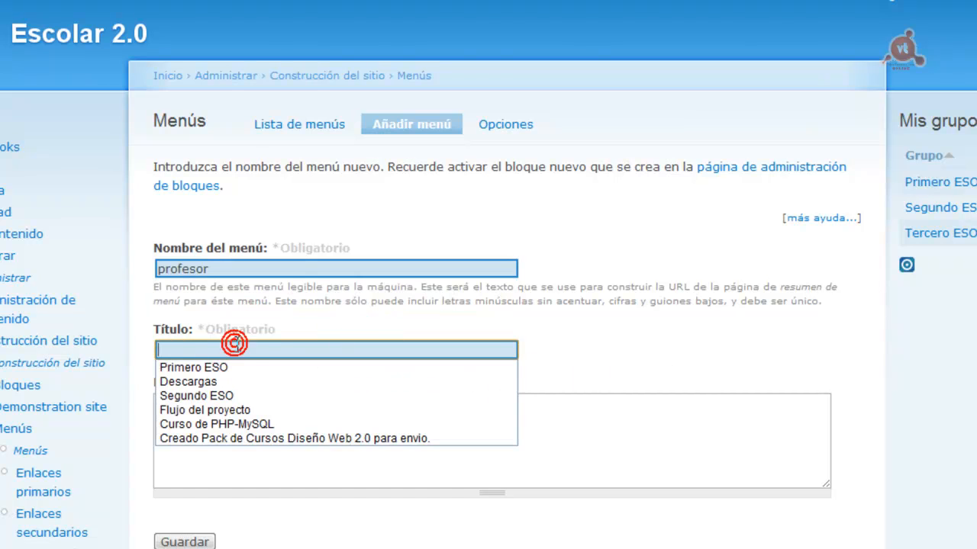
text(Profesor)
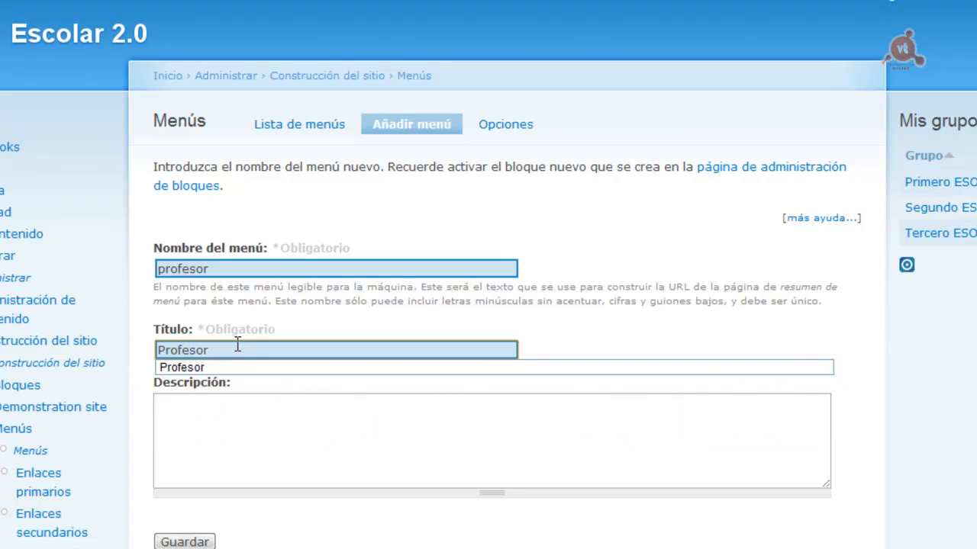
click(254, 407)
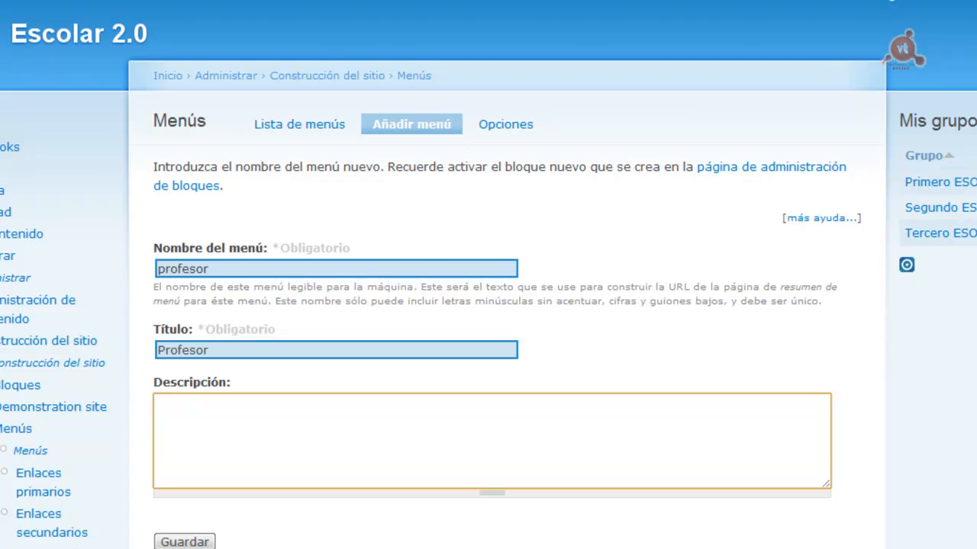
click(185, 542)
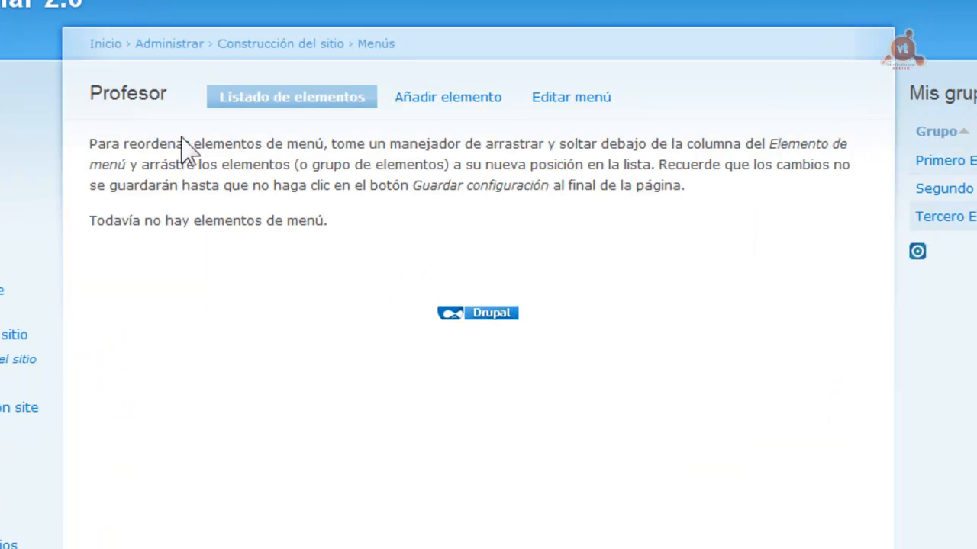
Start the first Profesor menu link, filling in its path and link title
click(438, 97)
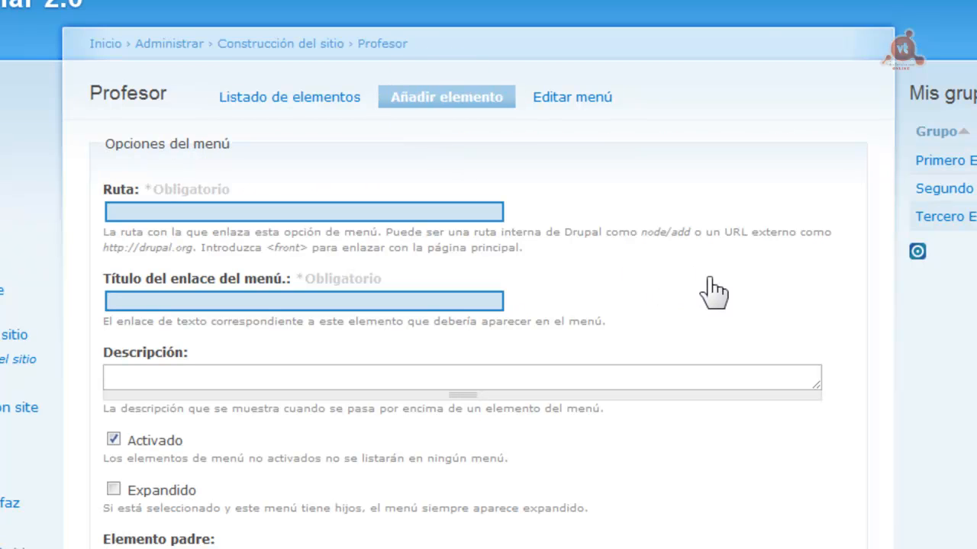
click(192, 212)
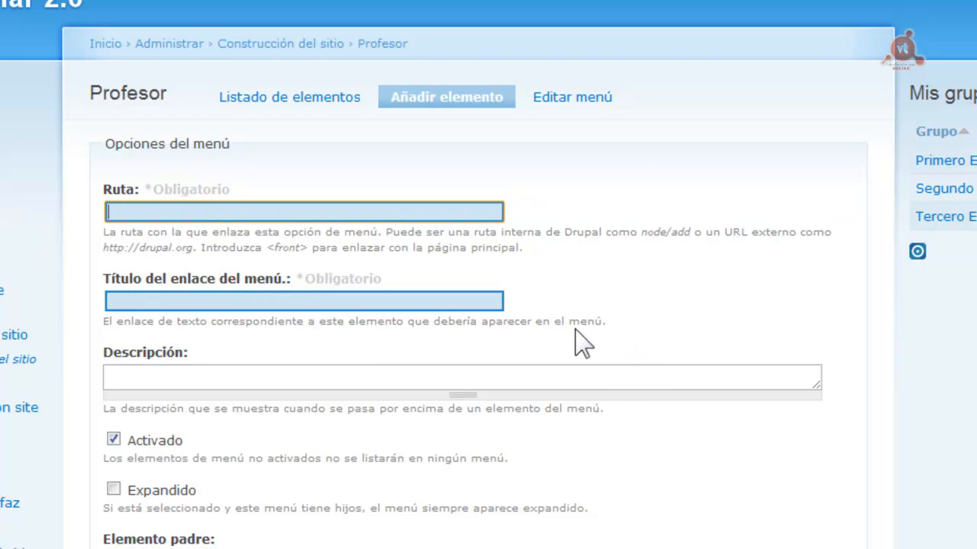
click(213, 305)
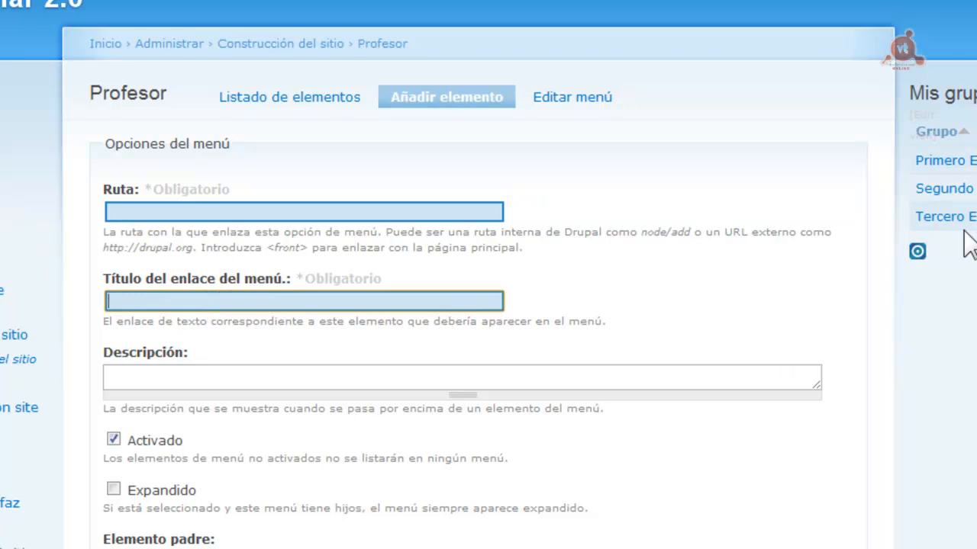
scroll(488, 274, down, 1)
scroll(488, 275, down, 5)
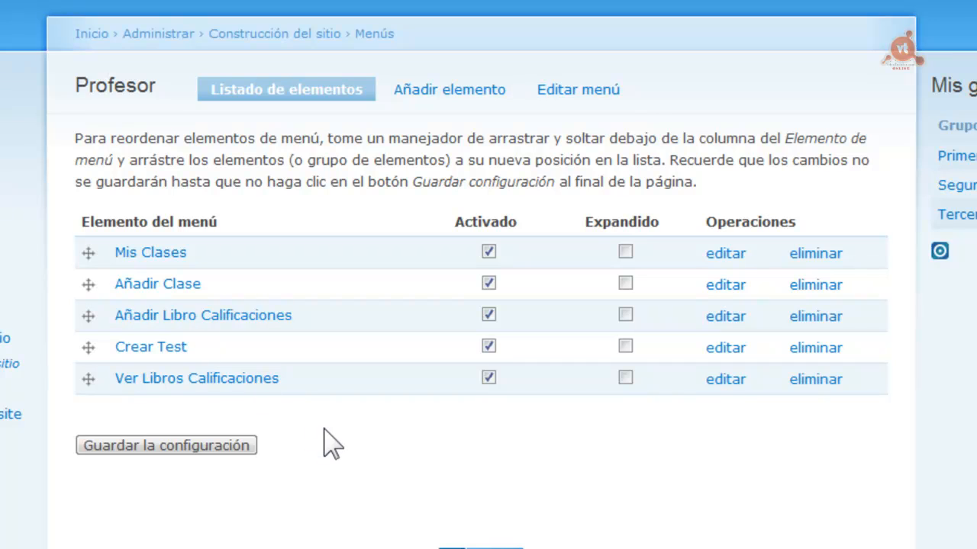
click(219, 456)
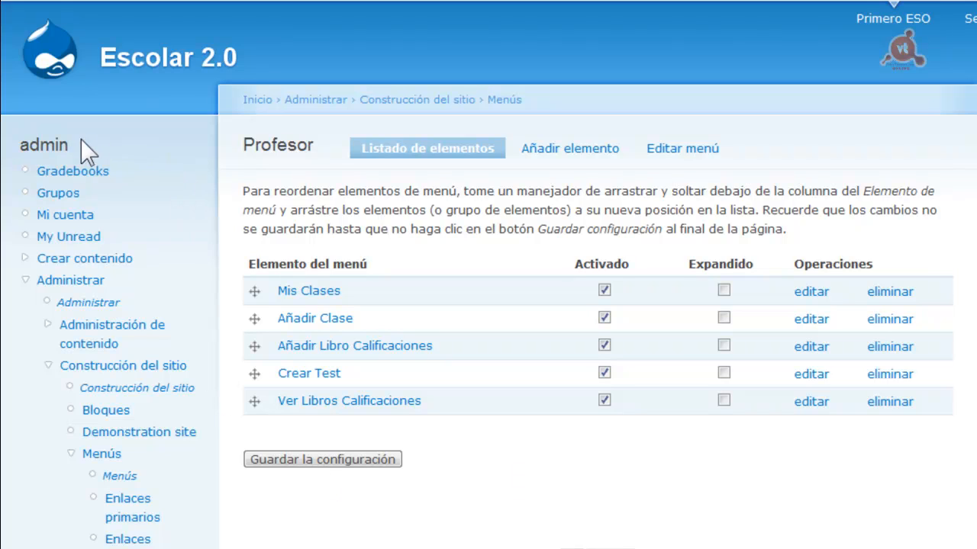
scroll(610, 272, down, 4)
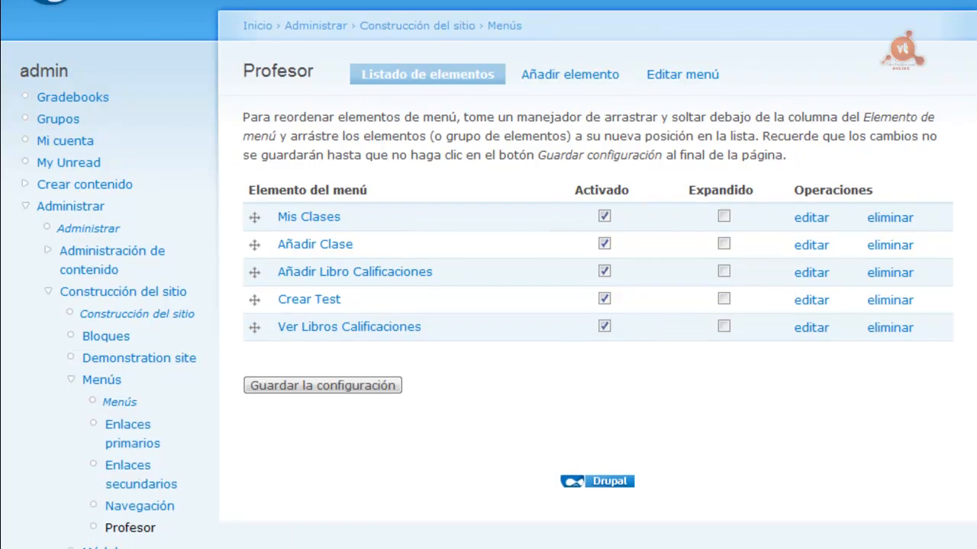
scroll(610, 273, up, 4)
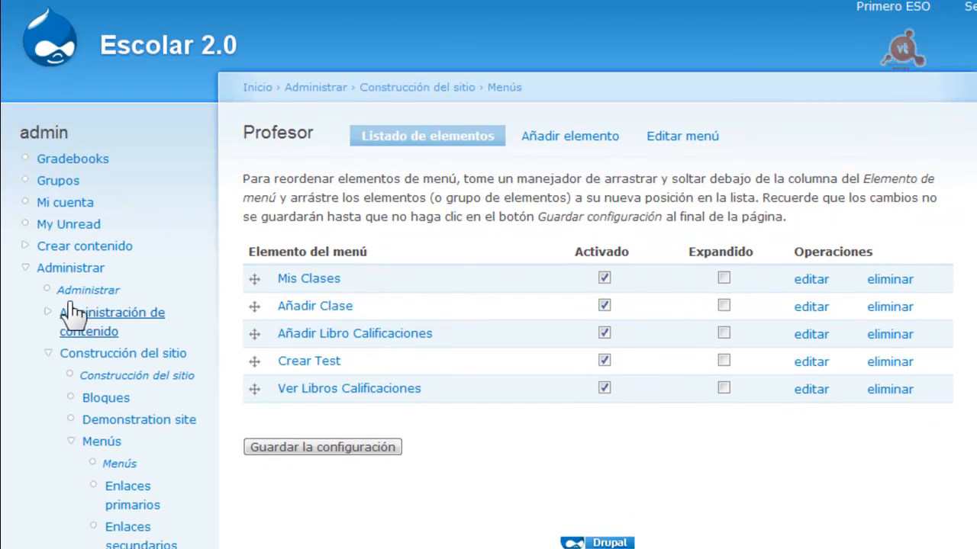
scroll(488, 274, up, 1)
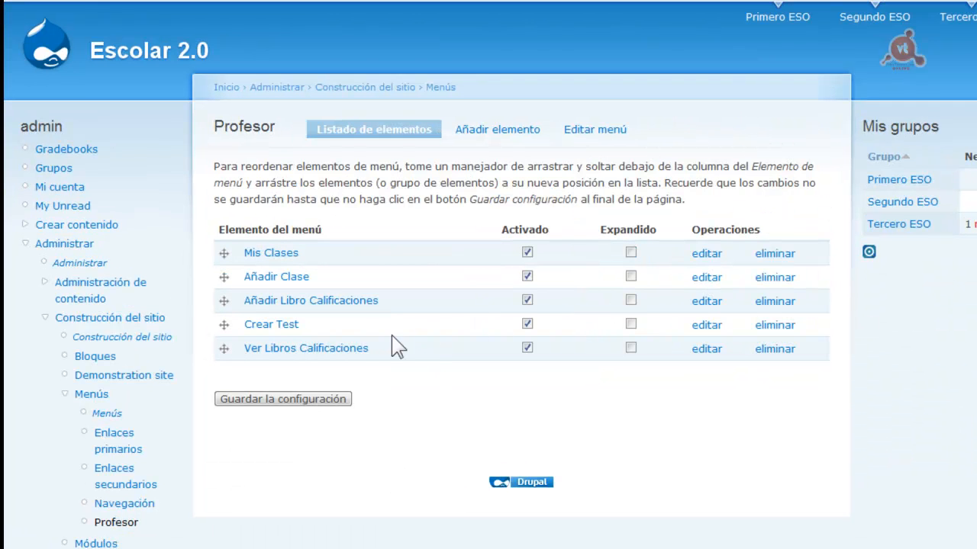
On the Bloques page, assign the Profesor block to the Lateral izquierdo region and save
click(98, 359)
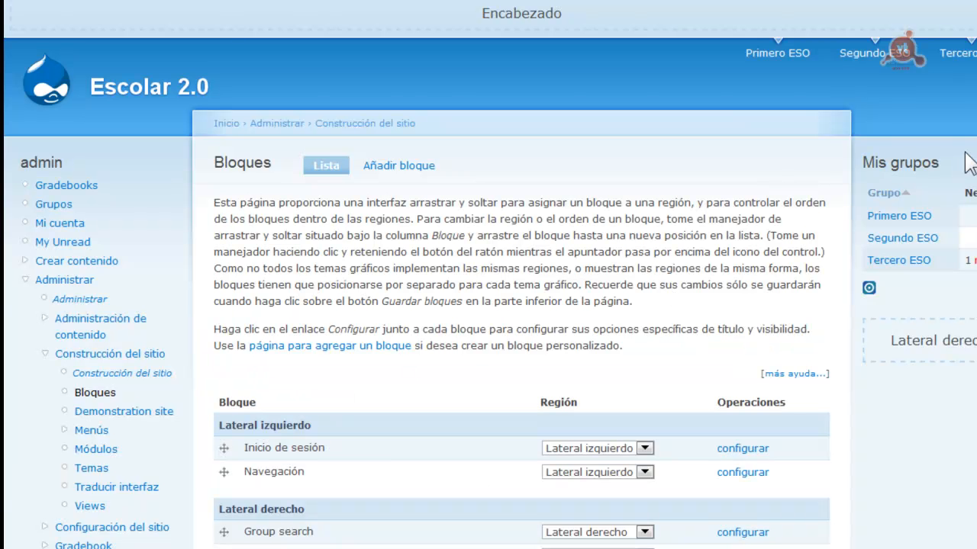
scroll(521, 275, down, 10)
scroll(521, 275, up, 1)
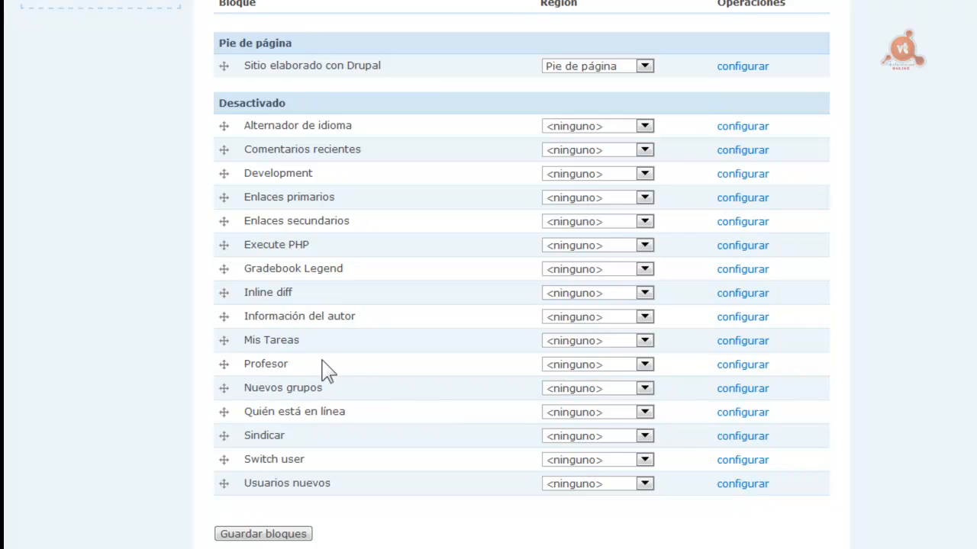
click(645, 366)
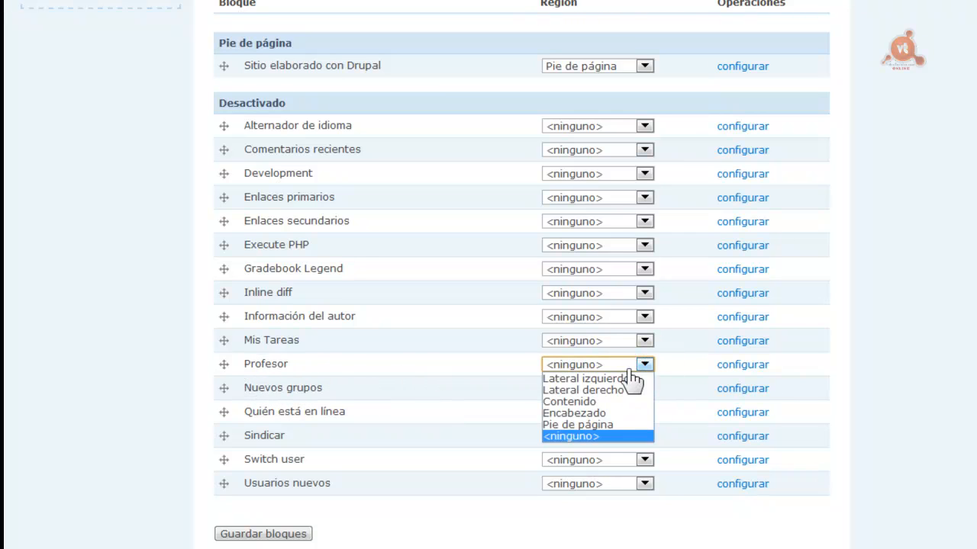
click(593, 377)
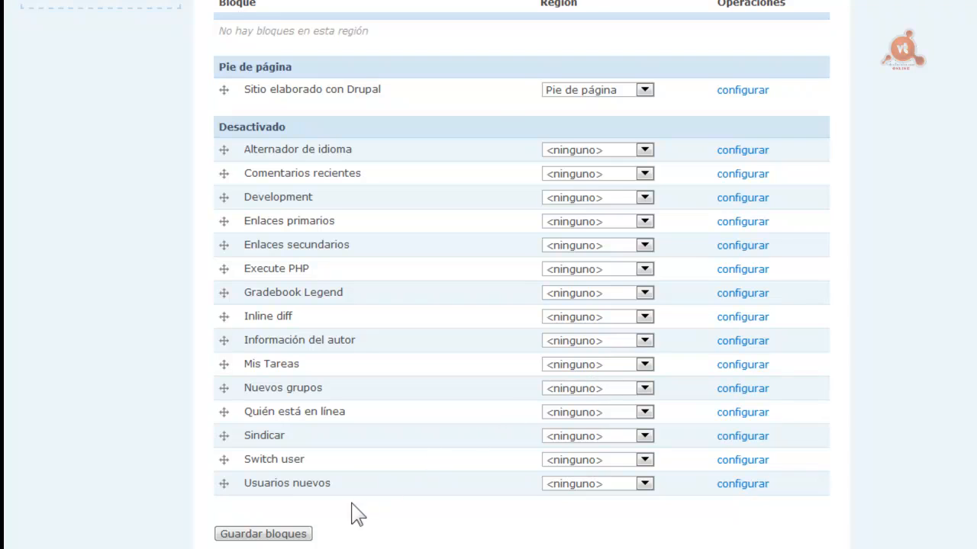
click(290, 534)
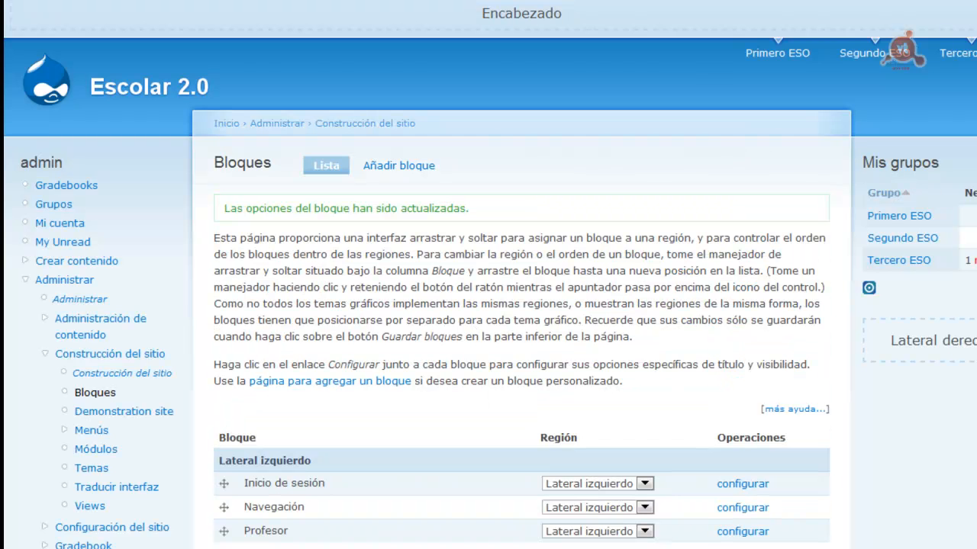
Drag the Profesor block to the top of the left sidebar and save the order
drag(228, 535, 228, 484)
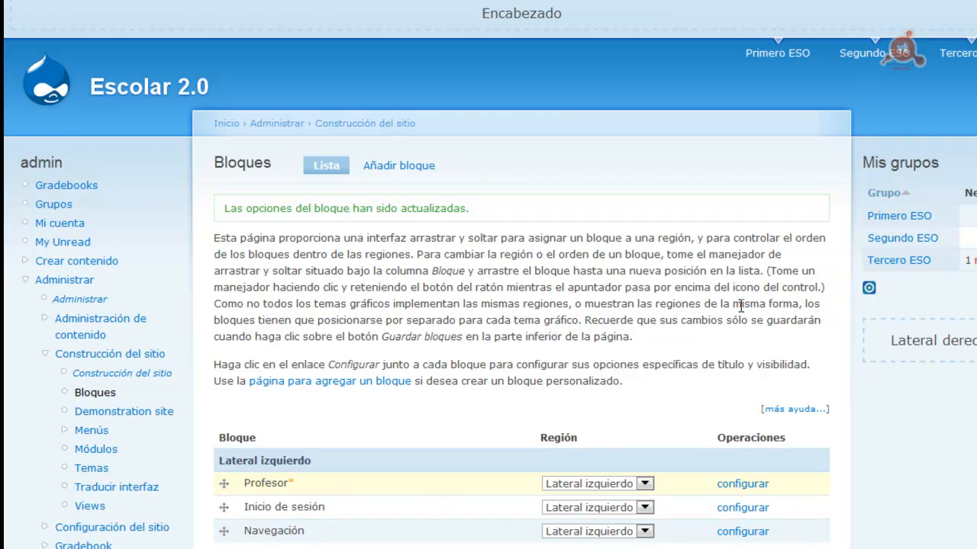
scroll(489, 275, down, 10)
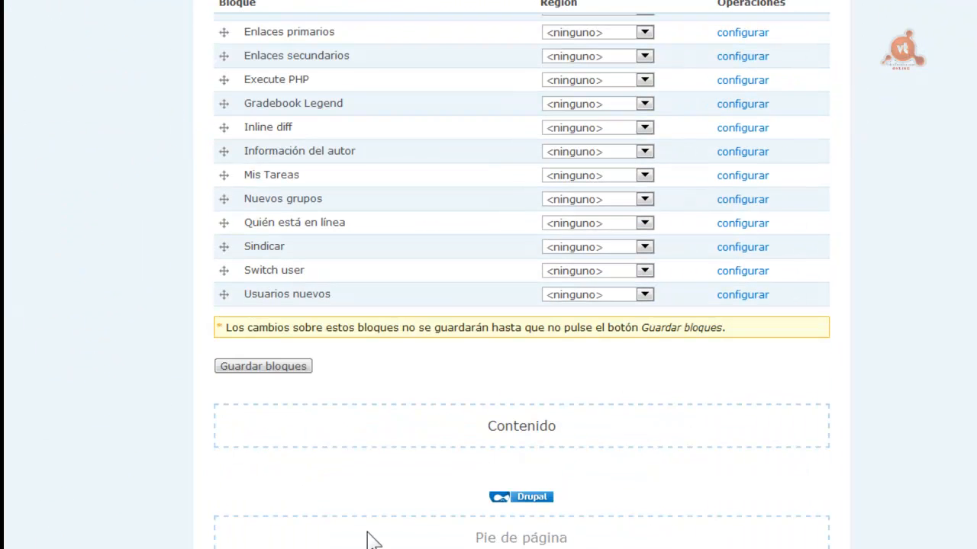
click(271, 367)
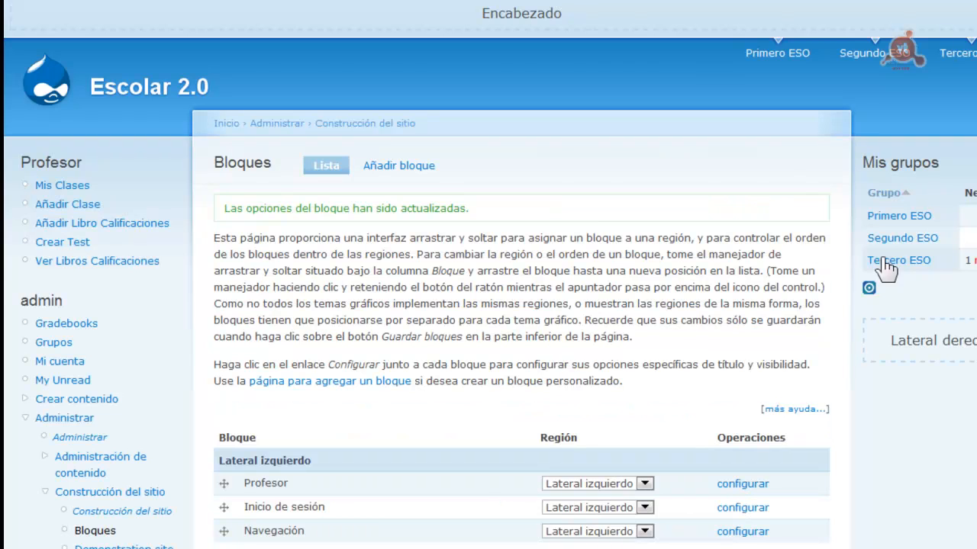
In the Profesor block settings, restrict visibility to the profesor role and save the block
click(729, 485)
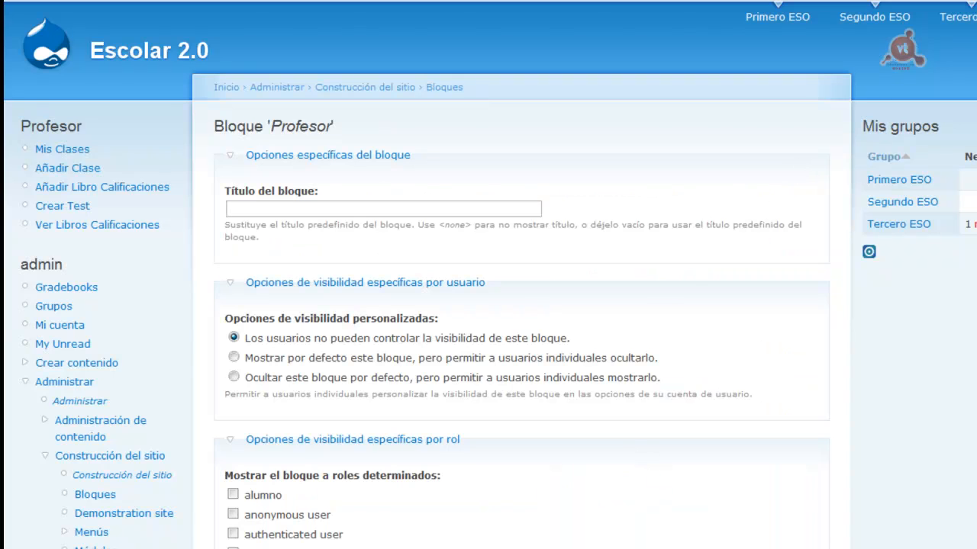
scroll(352, 456, down, 5)
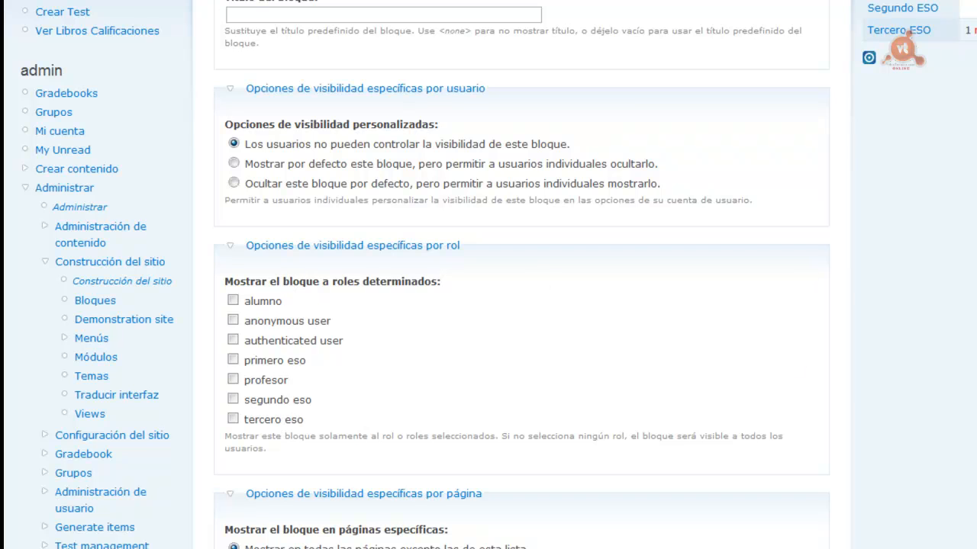
click(233, 379)
scroll(382, 425, down, 5)
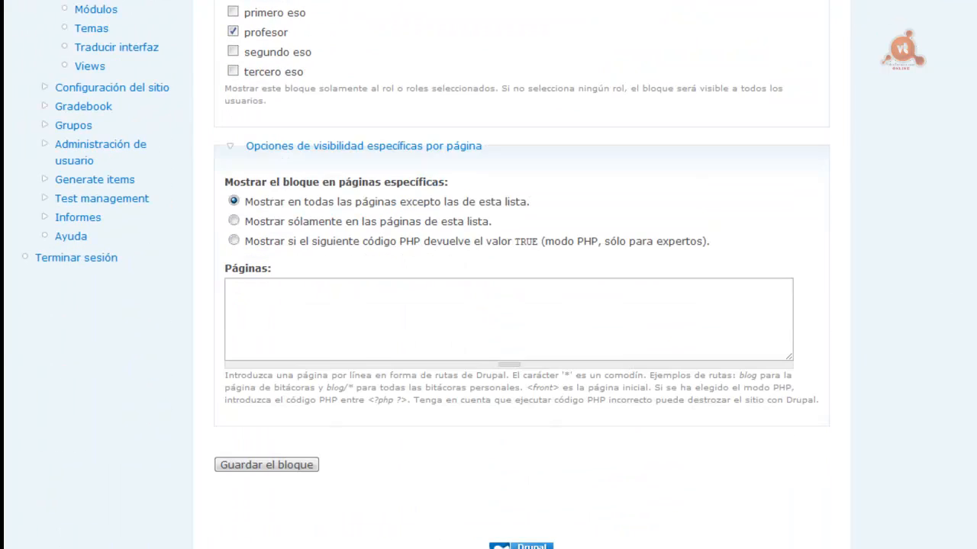
click(257, 465)
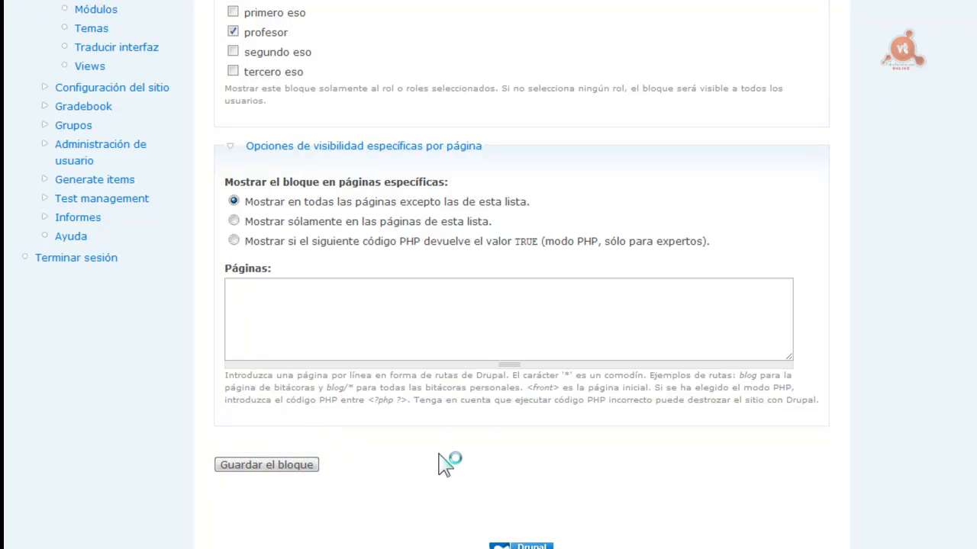